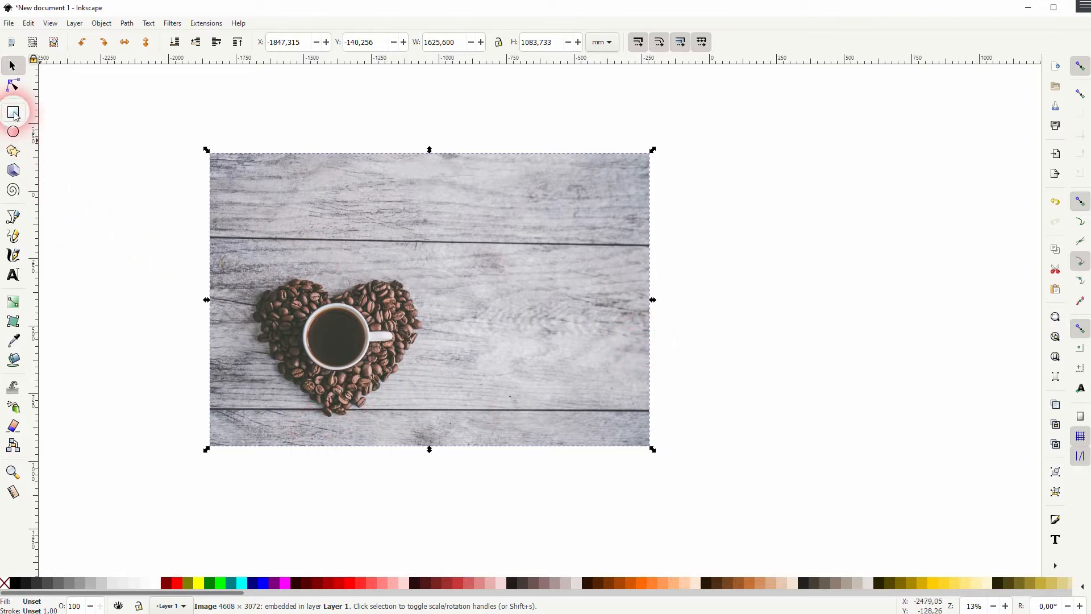
- Draw an olive rectangle over the lower part of the photo, bringing its size to about 1497 × 707 mm
{"action": "left_click", "coordinate": [12, 112]}
{"action": "mouse_move", "coordinate": [232, 224]}
{"action": "left_mouse_down"}
{"action": "mouse_move", "coordinate": [546, 347]}
{"action": "mouse_move", "coordinate": [647, 444]}
{"action": "mouse_move", "coordinate": [639, 436]}
{"action": "left_mouse_up"}
{"action": "left_click", "coordinate": [12, 66]}
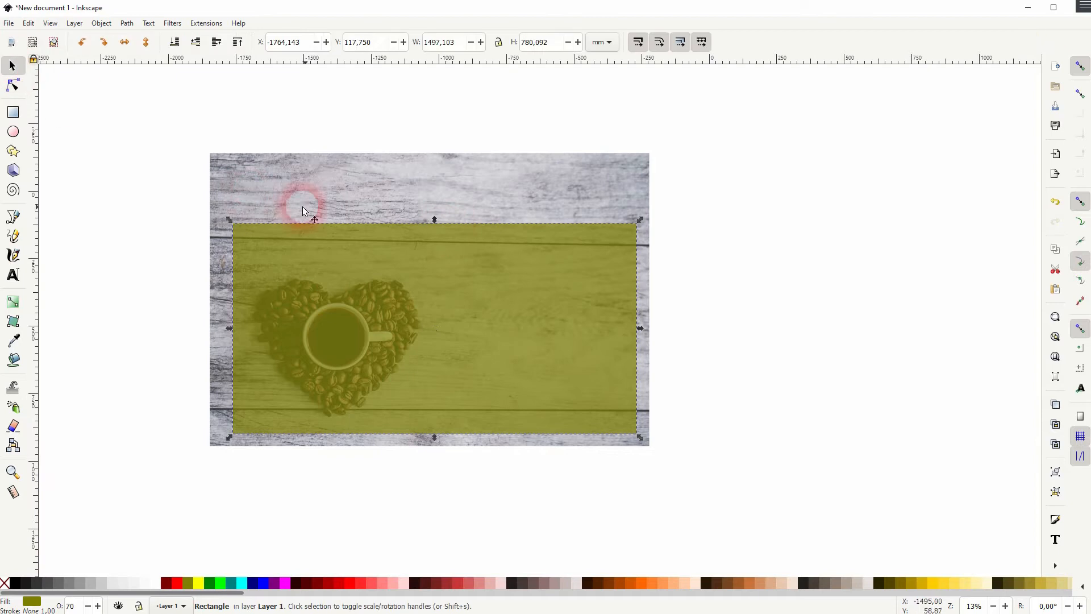
{"action": "left_click_drag", "start_coordinate": [435, 219], "coordinate": [436, 240]}
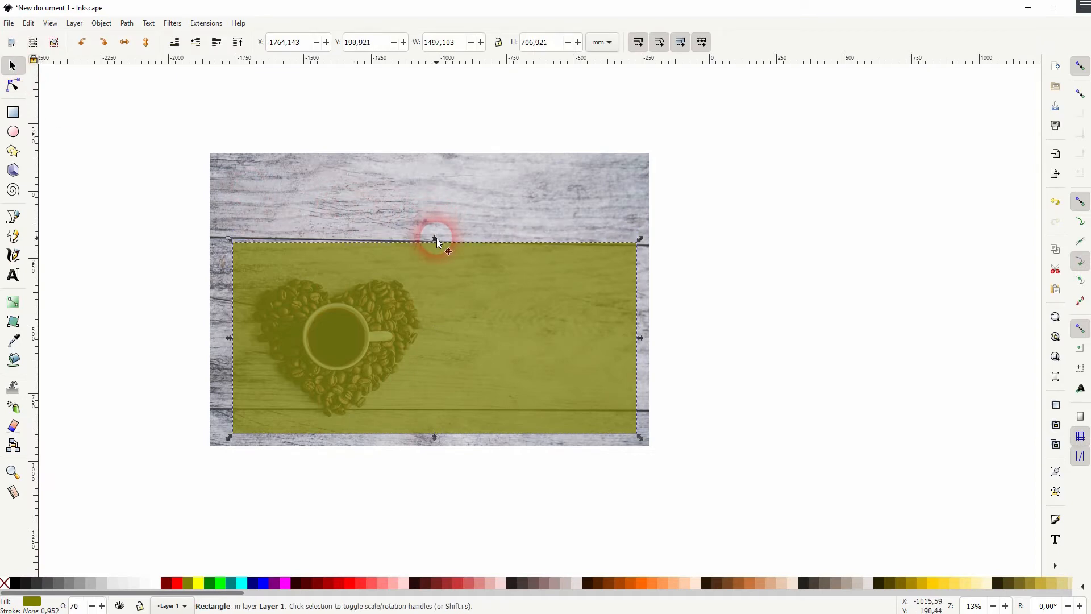
- Set the olive rectangle's opacity to 54.2% in its fill and stroke settings
{"action": "left_click", "coordinate": [101, 22]}
{"action": "left_click", "coordinate": [119, 55]}
{"action": "mouse_move", "coordinate": [949, 344]}
{"action": "left_mouse_down"}
{"action": "mouse_move", "coordinate": [1023, 353]}
{"action": "mouse_move", "coordinate": [922, 343]}
{"action": "left_mouse_up"}
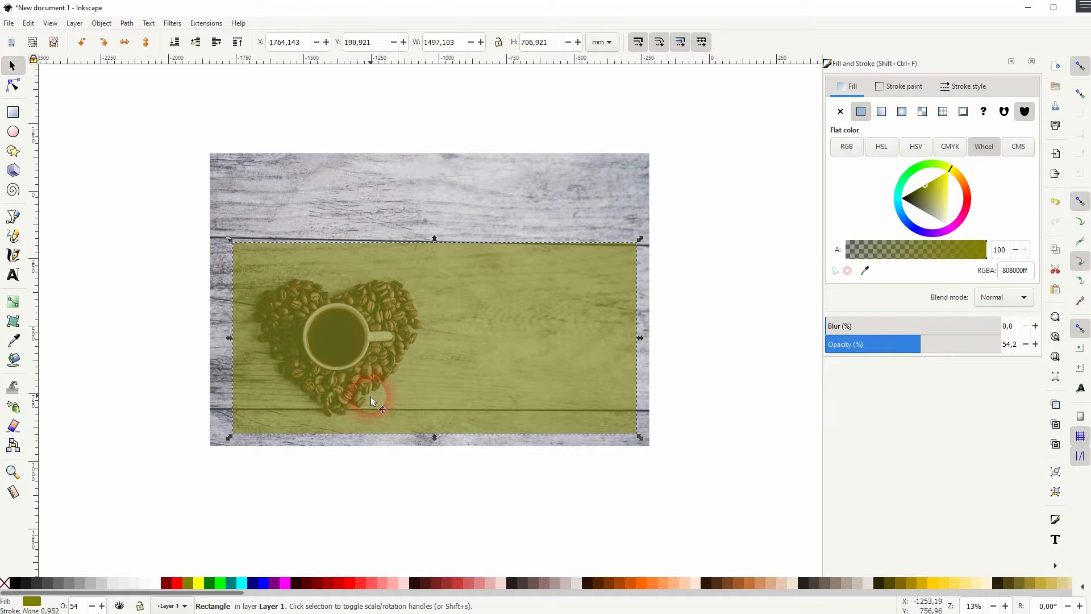
- Try clipping the photo to the olive rectangle, and undo the clip
{"action": "left_click_drag", "start_coordinate": [137, 478], "coordinate": [707, 97]}
{"action": "right_click", "coordinate": [431, 325]}
{"action": "left_click", "coordinate": [487, 555]}
{"action": "left_click", "coordinate": [492, 540]}
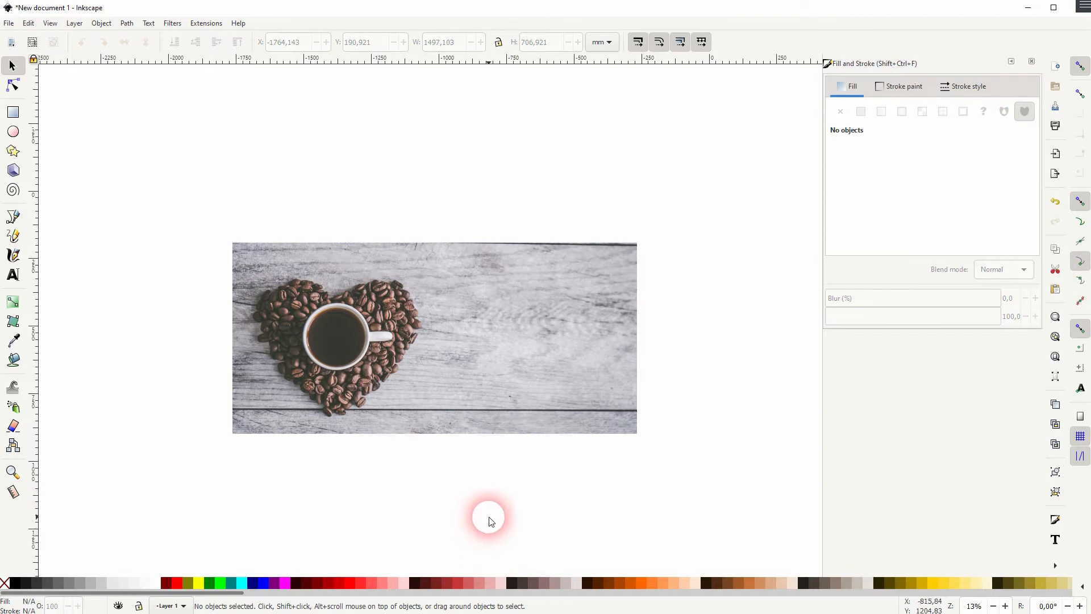
{"action": "key", "text": "ctrl+z"}
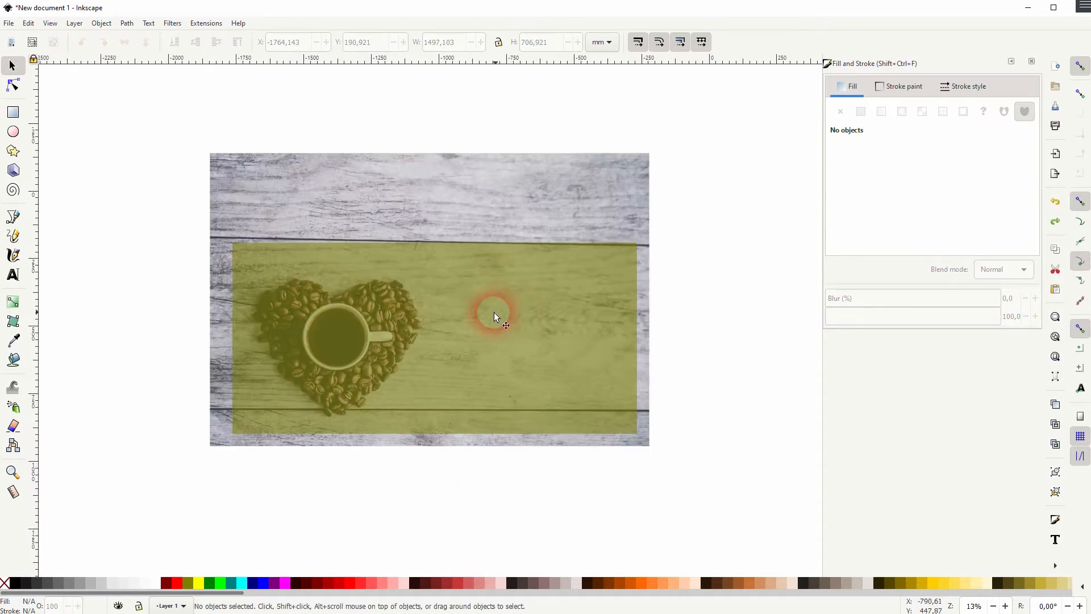
- Lower the rectangle's upper edge to a height of about 686 mm and clip the photo to the rectangle
{"action": "left_click", "coordinate": [439, 243]}
{"action": "left_click_drag", "start_coordinate": [432, 240], "coordinate": [433, 246]}
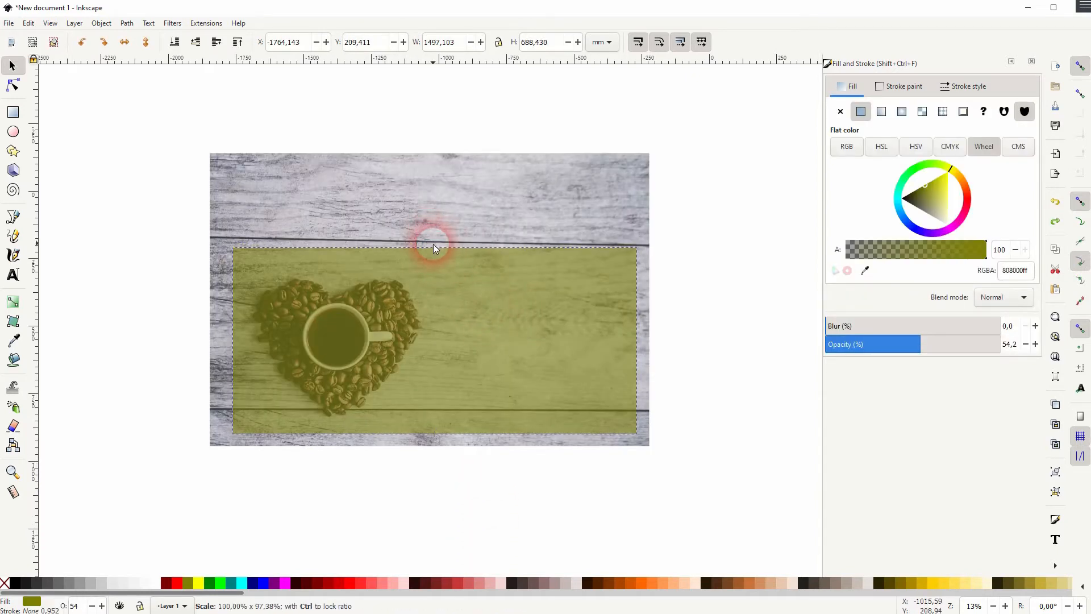
{"action": "left_click_drag", "start_coordinate": [151, 489], "coordinate": [730, 95]}
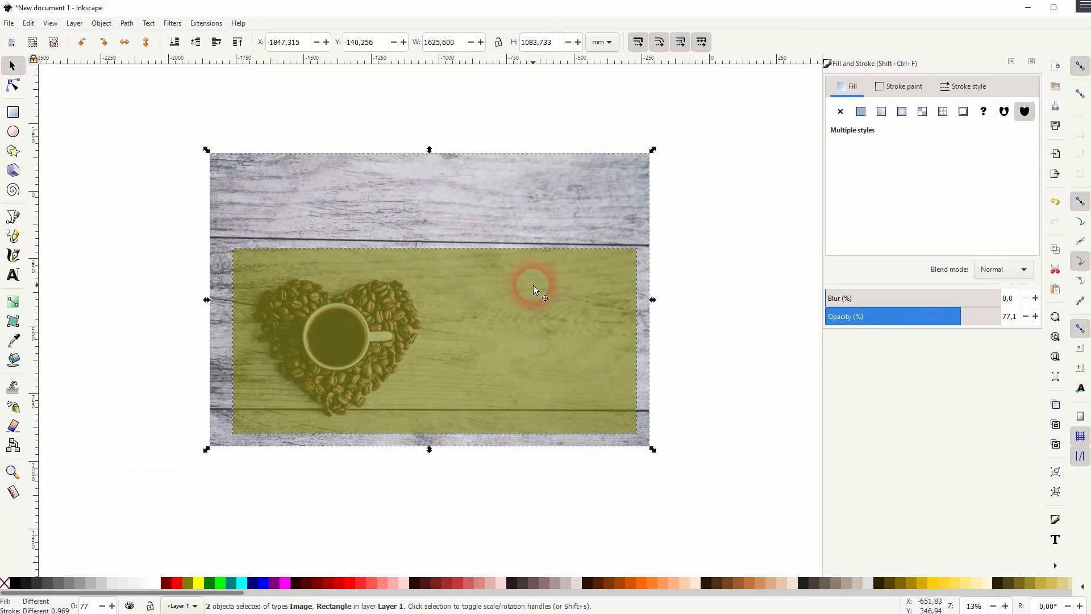
{"action": "right_click", "coordinate": [532, 284]}
{"action": "left_click", "coordinate": [606, 516]}
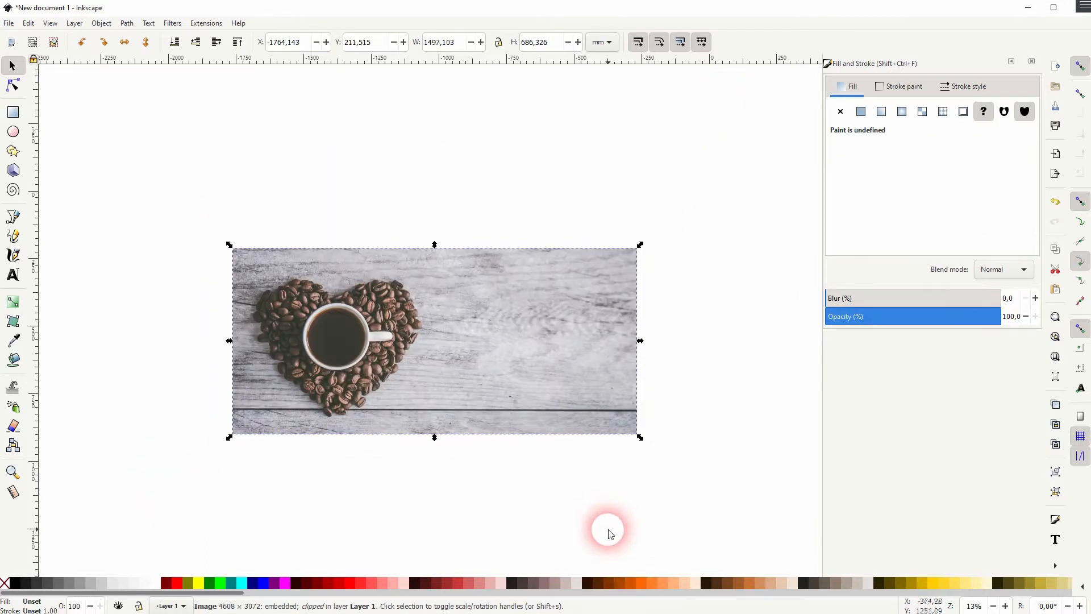
{"action": "left_click", "coordinate": [672, 492]}
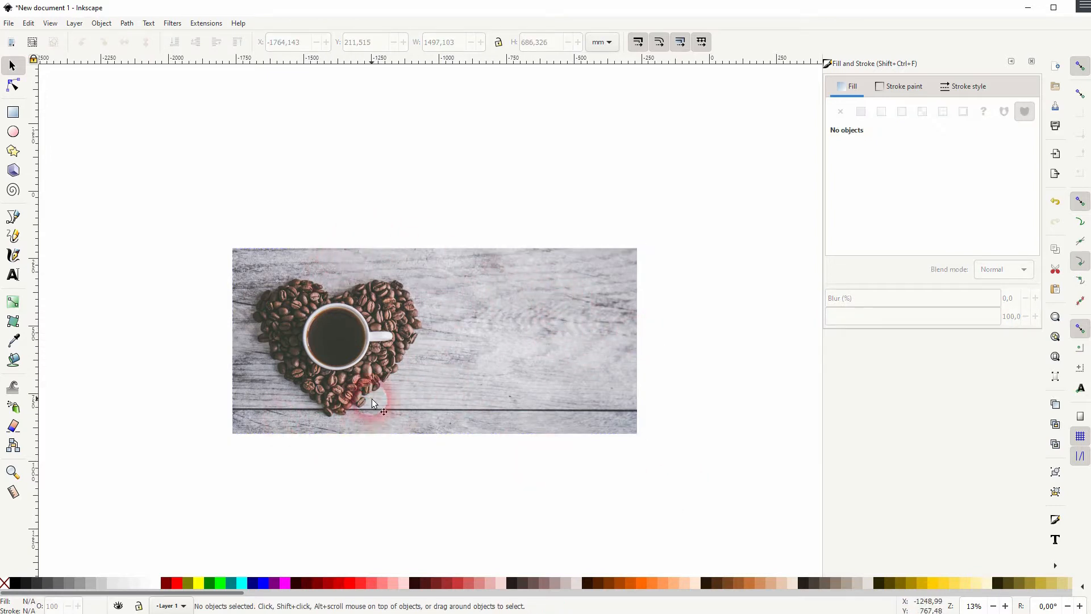
- Trace the left edge of the coffee-bean heart with straight Pen tool segments, starting at its upper-left lobe and working downward
{"action": "left_click", "coordinate": [13, 217]}
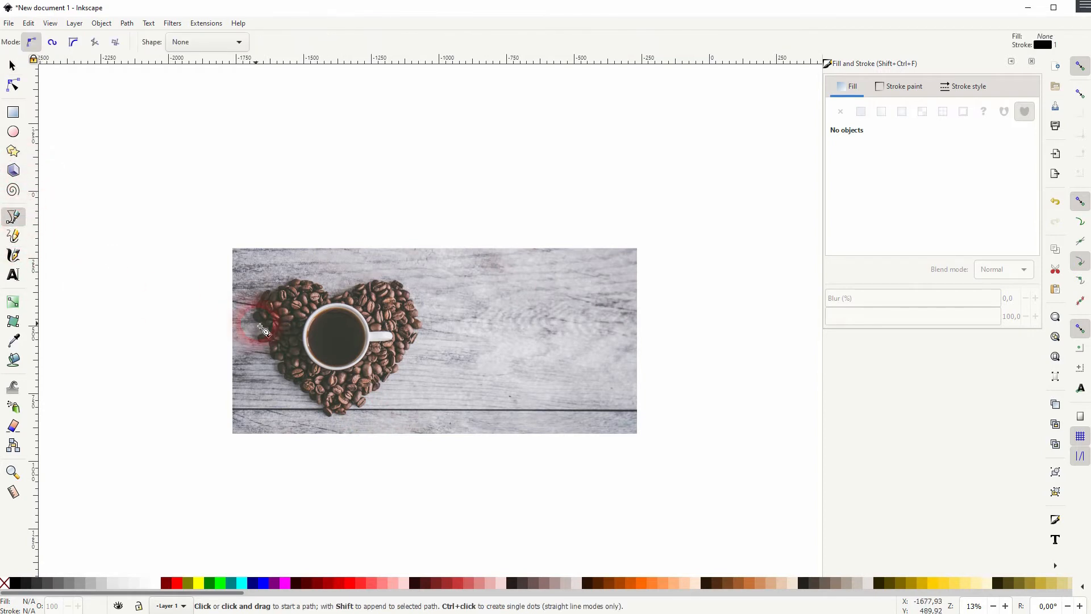
{"action": "scroll", "coordinate": [259, 328], "scroll_direction": "up", "scroll_amount": 3}
{"action": "left_click", "coordinate": [307, 229]}
{"action": "scroll", "coordinate": [307, 230], "scroll_direction": "up", "scroll_amount": 6}
{"action": "left_click", "coordinate": [177, 324]}
{"action": "left_click", "coordinate": [110, 274]}
{"action": "key", "text": "space"}
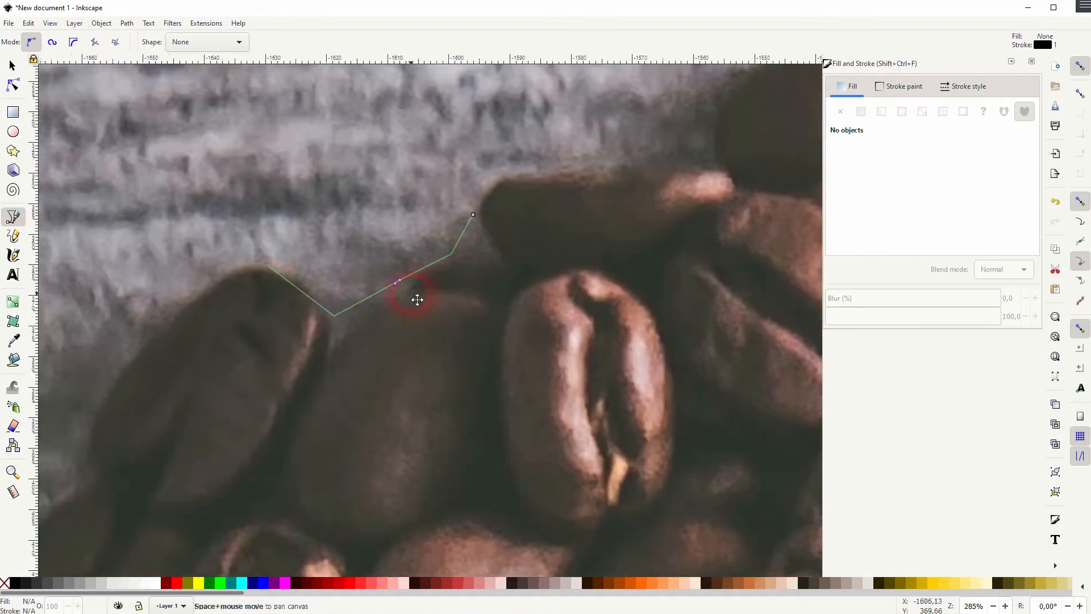
{"action": "scroll", "coordinate": [190, 255], "scroll_direction": "down", "scroll_amount": 2}
{"action": "key", "text": "space"}
{"action": "key", "text": "space"}
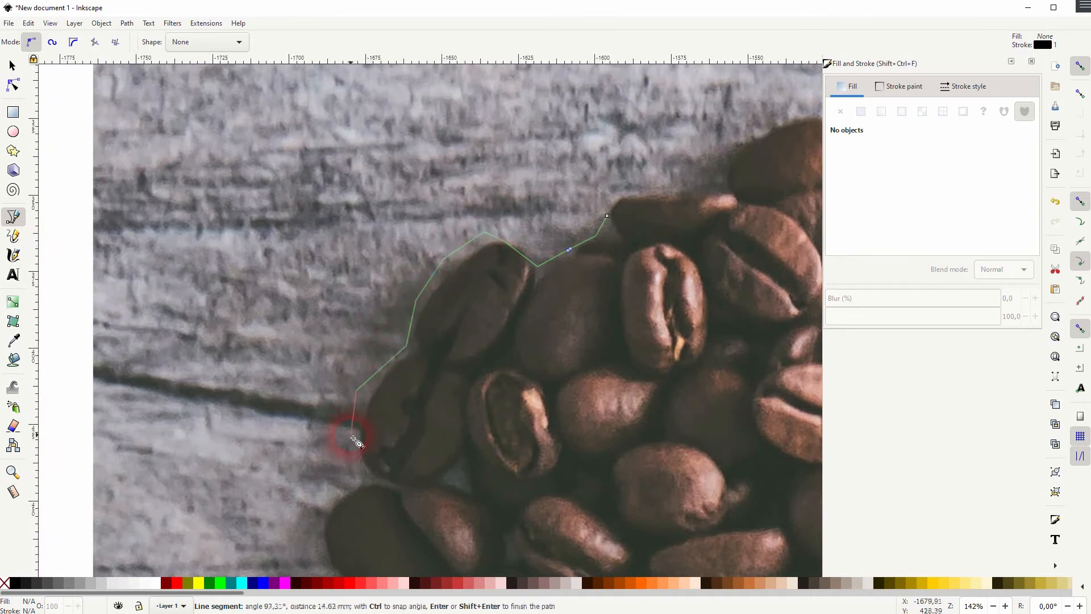
{"action": "key", "text": "space"}
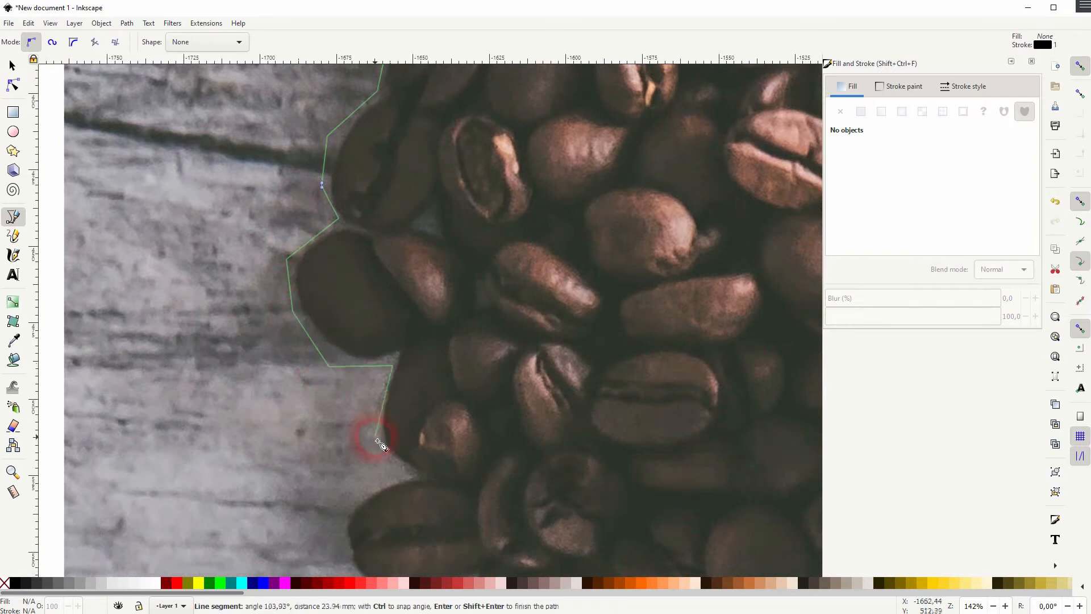
{"action": "key", "text": "space"}
{"action": "left_click", "coordinate": [271, 294]}
{"action": "left_click", "coordinate": [316, 321]}
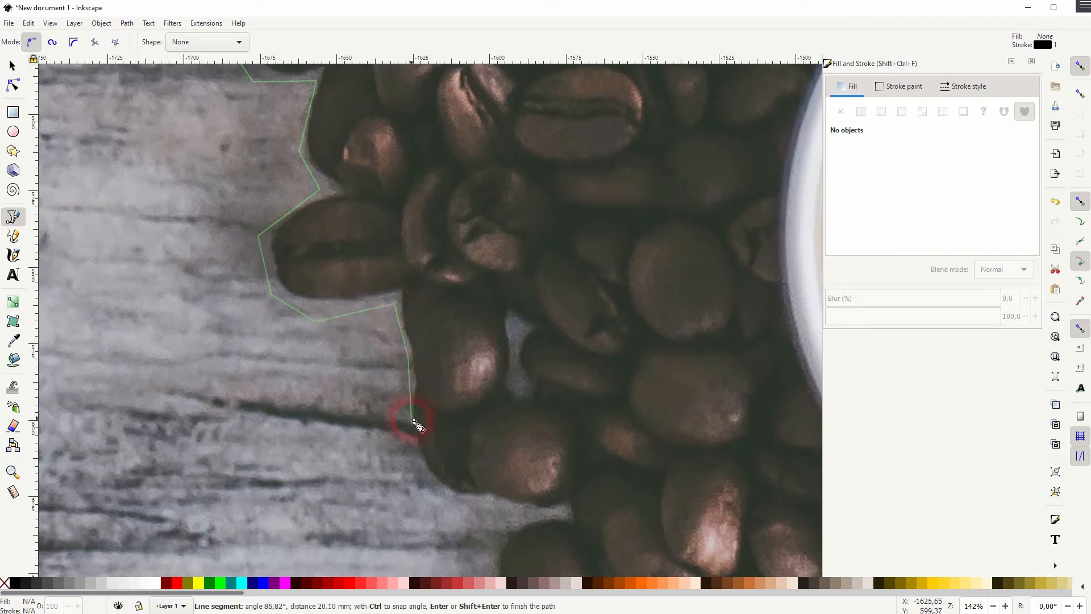
{"action": "left_click", "coordinate": [427, 484]}
{"action": "left_click", "coordinate": [483, 514]}
{"action": "left_click", "coordinate": [542, 516]}
{"action": "left_click", "coordinate": [489, 545]}
- Continue the straight-segment outline around the heart's bottom tip to its lower right side and finish the open path
{"action": "key", "text": "space"}
{"action": "left_click", "coordinate": [376, 277]}
{"action": "left_click", "coordinate": [414, 328]}
{"action": "left_click", "coordinate": [447, 332]}
{"action": "left_click", "coordinate": [694, 530]}
{"action": "key", "text": "space"}
{"action": "left_click", "coordinate": [414, 297]}
{"action": "left_click", "coordinate": [431, 365]}
{"action": "left_click", "coordinate": [448, 398]}
{"action": "left_click", "coordinate": [486, 382]}
{"action": "left_click", "coordinate": [519, 431]}
{"action": "left_click", "coordinate": [563, 423]}
{"action": "left_click", "coordinate": [611, 126]}
{"action": "left_click", "coordinate": [725, 167]}
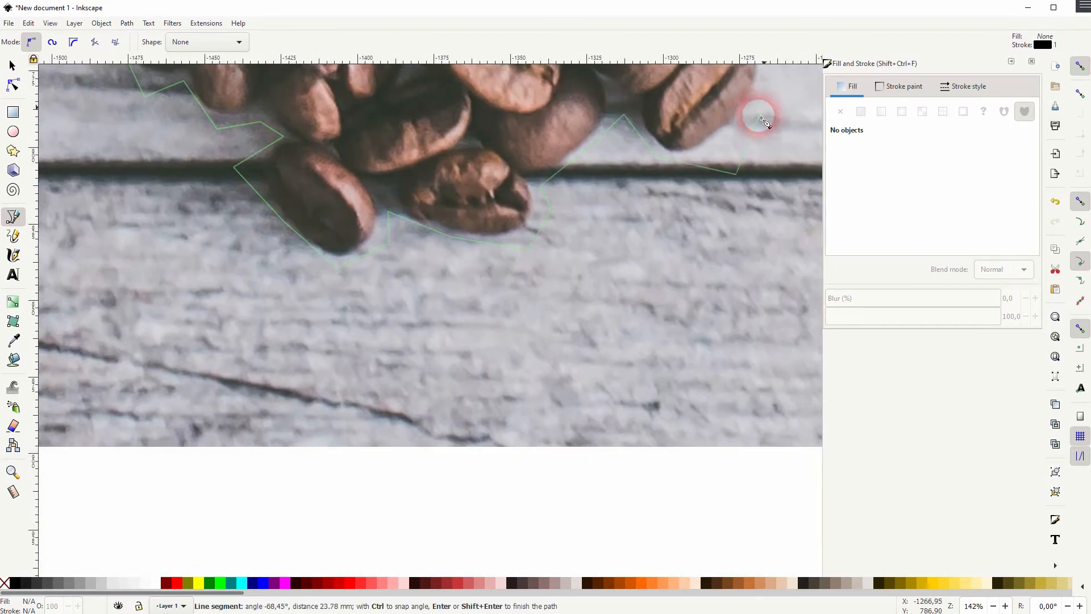
{"action": "left_click", "coordinate": [762, 105]}
{"action": "key", "text": "space"}
{"action": "left_click", "coordinate": [355, 426]}
{"action": "key", "text": "Return"}
- Undo the finished bean outline and redo it
{"action": "key", "text": "ctrl+z"}
{"action": "scroll", "coordinate": [295, 368], "scroll_direction": "down", "scroll_amount": 2}
{"action": "scroll", "coordinate": [517, 556], "scroll_direction": "down", "scroll_amount": 3}
{"action": "scroll", "coordinate": [484, 298], "scroll_direction": "up", "scroll_amount": 1}
{"action": "left_click", "coordinate": [28, 22]}
{"action": "left_click", "coordinate": [56, 50]}
- Trace a second path with straight segments up the right edge of the coffee-bean heart
{"action": "scroll", "coordinate": [585, 418], "scroll_direction": "up", "scroll_amount": 3}
{"action": "left_click", "coordinate": [570, 416]}
{"action": "left_click", "coordinate": [662, 376]}
{"action": "left_click", "coordinate": [681, 329]}
{"action": "key", "text": "space"}
{"action": "left_click", "coordinate": [679, 254]}
{"action": "key", "text": "space"}
{"action": "left_click", "coordinate": [624, 266]}
{"action": "left_click", "coordinate": [692, 204]}
{"action": "left_click", "coordinate": [676, 157]}
{"action": "key", "text": "space"}
{"action": "left_click", "coordinate": [656, 352]}
{"action": "left_click", "coordinate": [667, 312]}
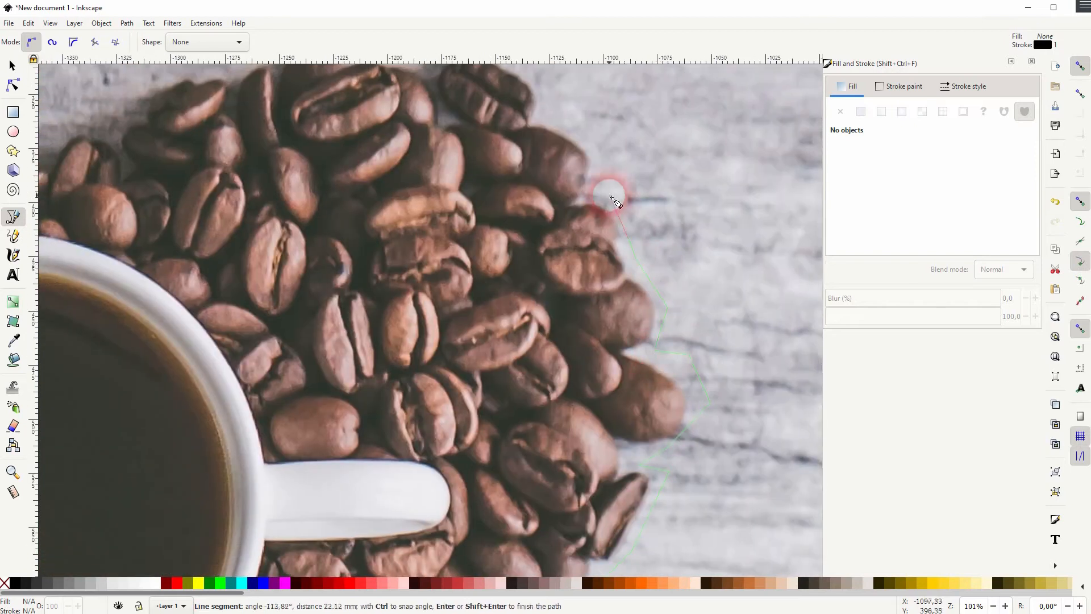
{"action": "left_click", "coordinate": [608, 155]}
- Extend the second path over the top of the heart's right lobe toward the notch
{"action": "key", "text": "space"}
{"action": "left_click", "coordinate": [611, 229]}
{"action": "left_click", "coordinate": [582, 251]}
{"action": "left_click", "coordinate": [432, 232]}
{"action": "left_click", "coordinate": [418, 253]}
{"action": "left_click", "coordinate": [328, 266]}
{"action": "left_click", "coordinate": [277, 302]}
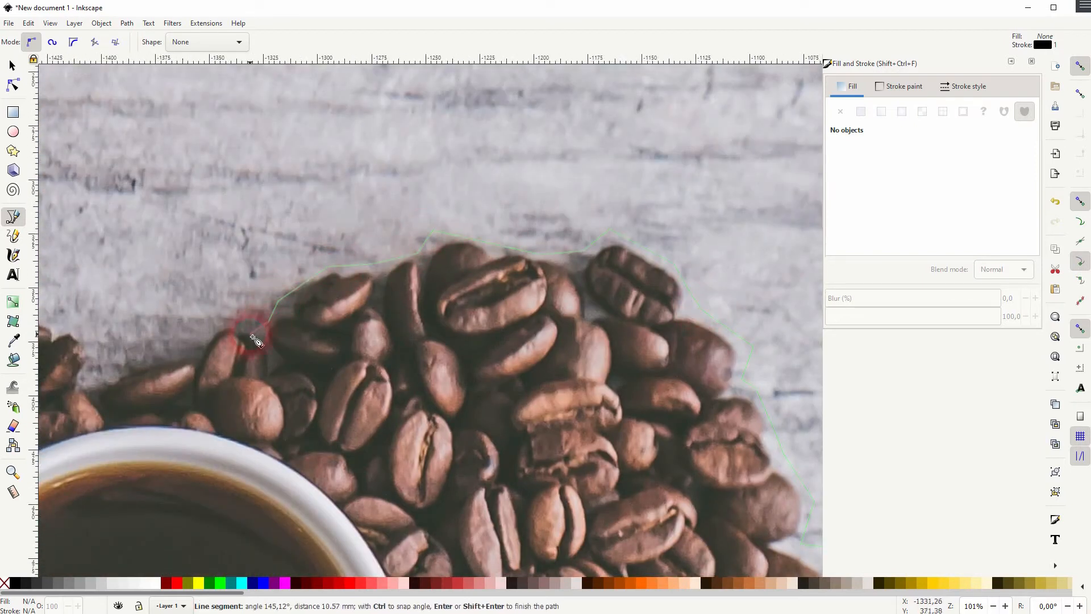
- Carry the second path through the notch and over the left lobe to the first path's starting point, and end it
{"action": "key", "text": "space"}
{"action": "left_click", "coordinate": [454, 249]}
{"action": "left_click", "coordinate": [462, 223]}
{"action": "left_click", "coordinate": [442, 199]}
{"action": "left_click", "coordinate": [251, 143]}
{"action": "left_click", "coordinate": [171, 169]}
{"action": "left_click", "coordinate": [102, 211]}
{"action": "key", "text": "space"}
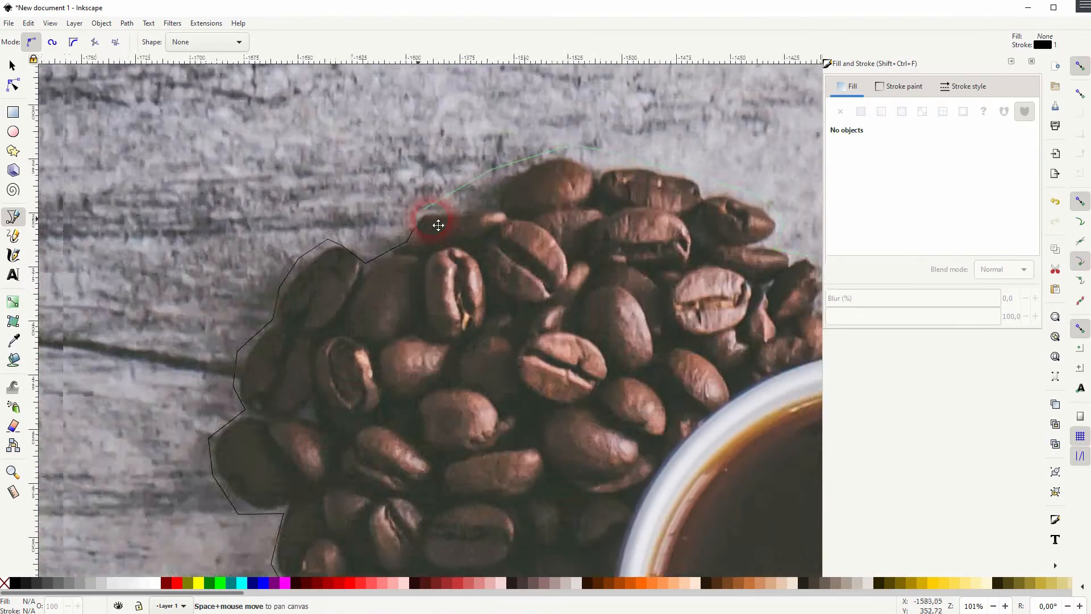
{"action": "scroll", "coordinate": [455, 227], "scroll_direction": "up", "scroll_amount": 6}
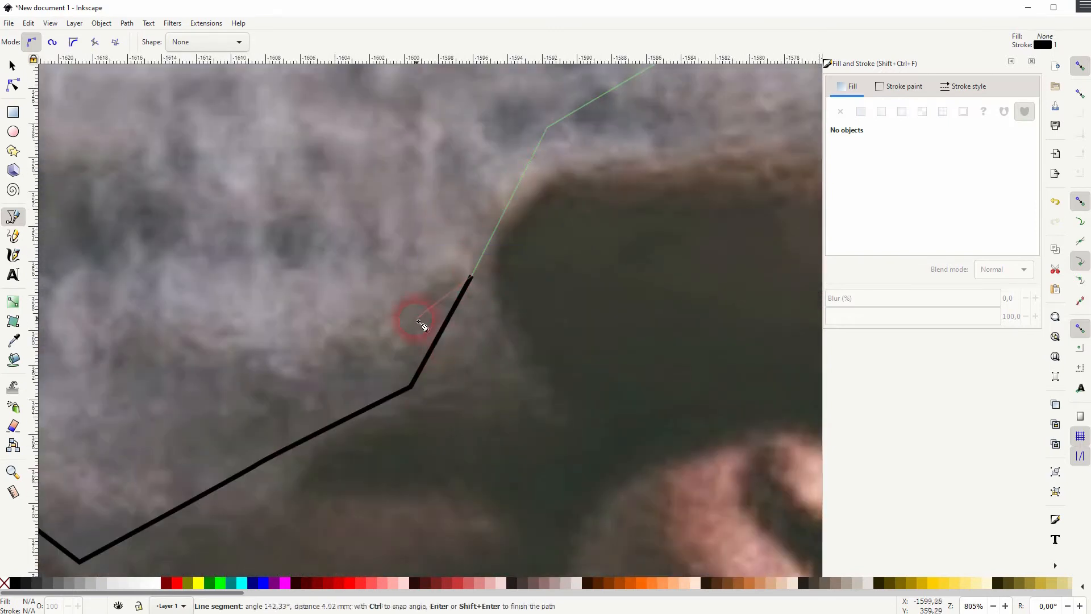
{"action": "left_click", "coordinate": [12, 65]}
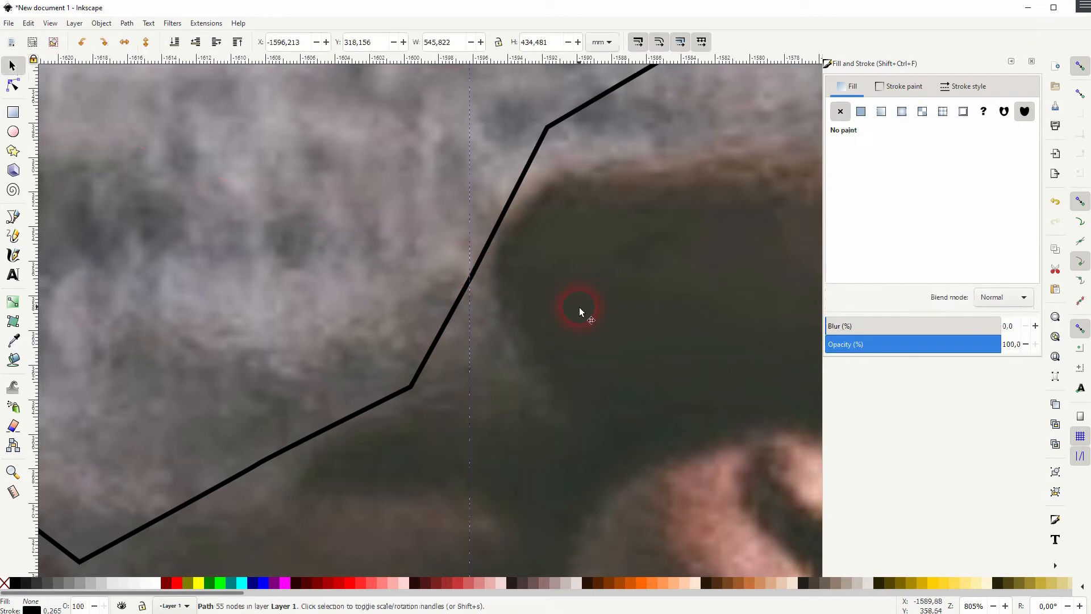
- Select both traced heart outlines and merge them into one path with Union
{"action": "scroll", "coordinate": [578, 307], "scroll_direction": "down", "scroll_amount": 8}
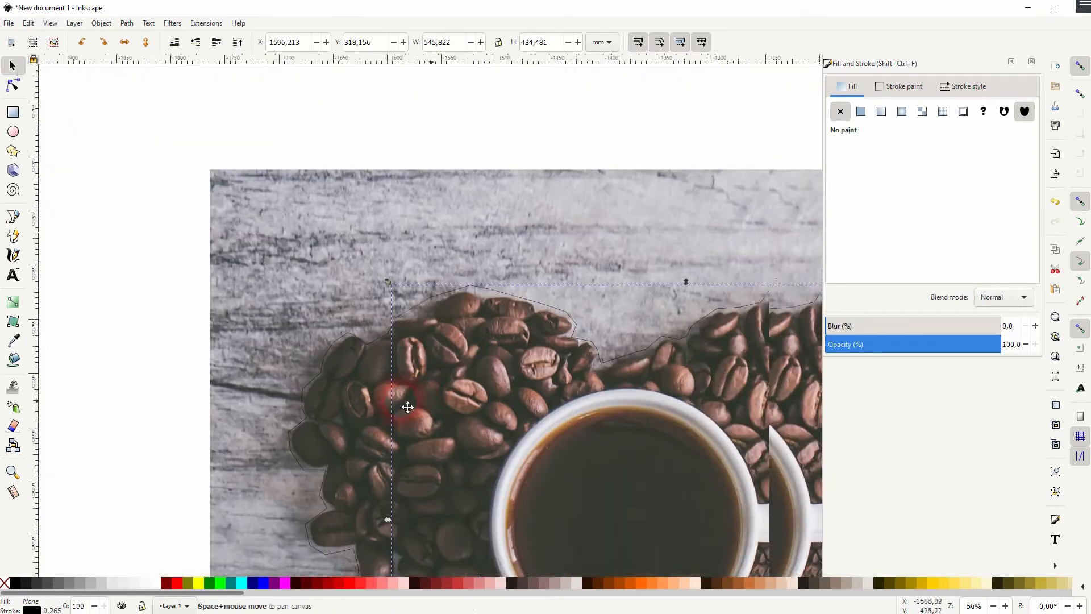
{"action": "scroll", "coordinate": [392, 403], "scroll_direction": "right", "scroll_amount": 3}
{"action": "left_click", "coordinate": [319, 335], "text": "shift"}
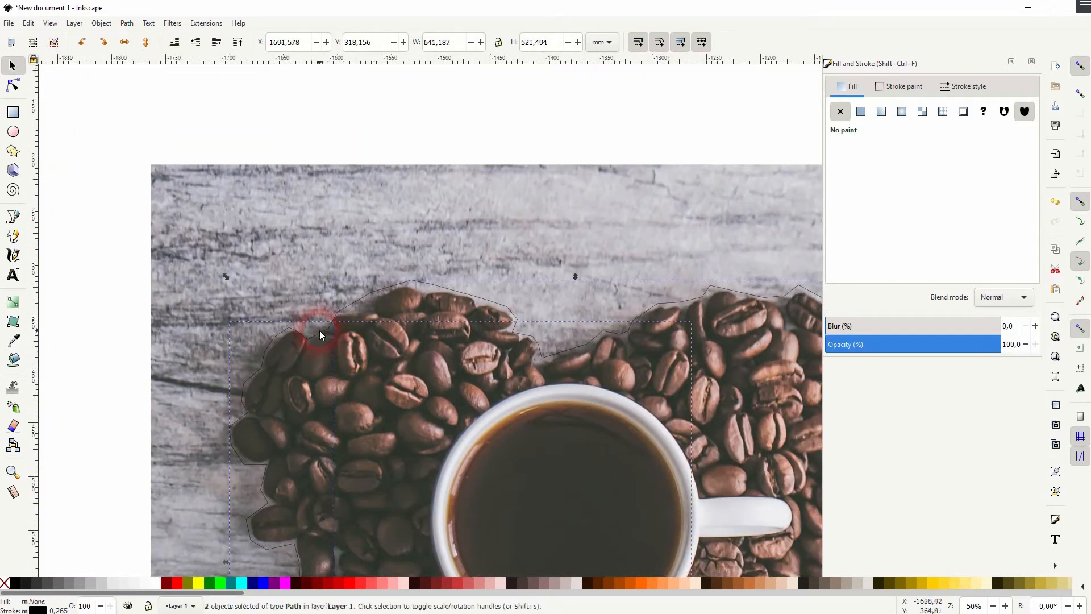
{"action": "left_click", "coordinate": [126, 23]}
{"action": "left_click", "coordinate": [150, 80]}
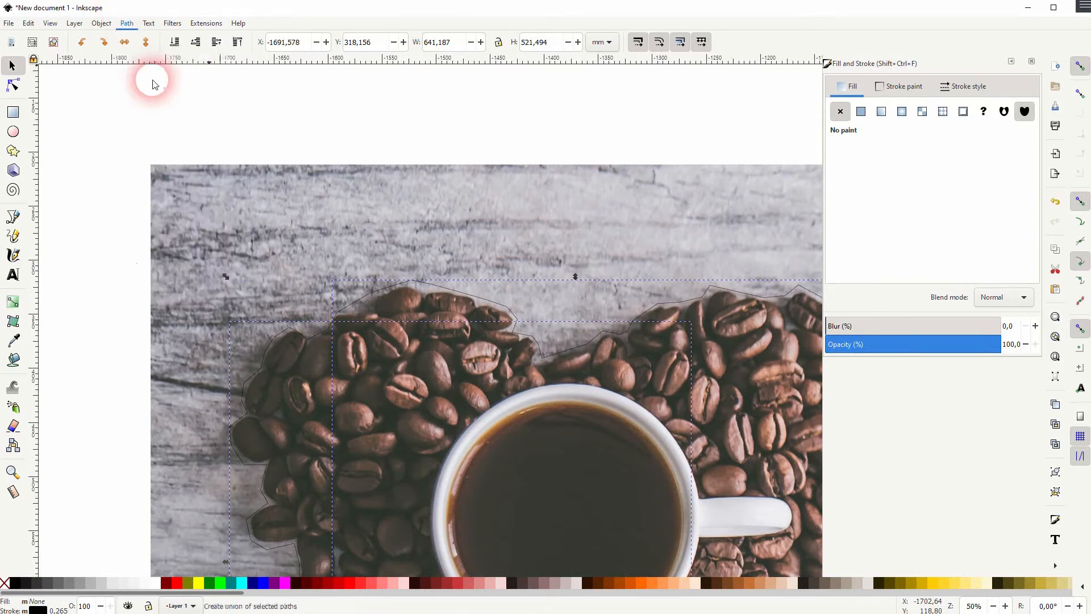
{"action": "left_click", "coordinate": [322, 322]}
- Fill the merged heart path with dark red 800000ff and set its opacity to 62.9%
{"action": "scroll", "coordinate": [499, 455], "scroll_direction": "down", "scroll_amount": 2}
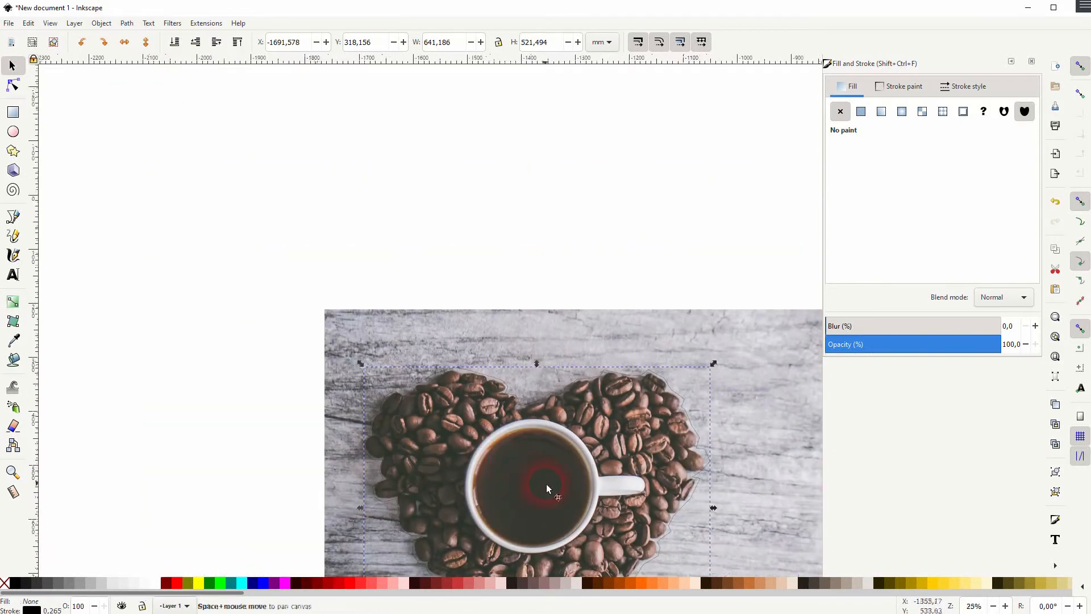
{"action": "left_click_drag", "start_coordinate": [545, 485], "coordinate": [428, 321]}
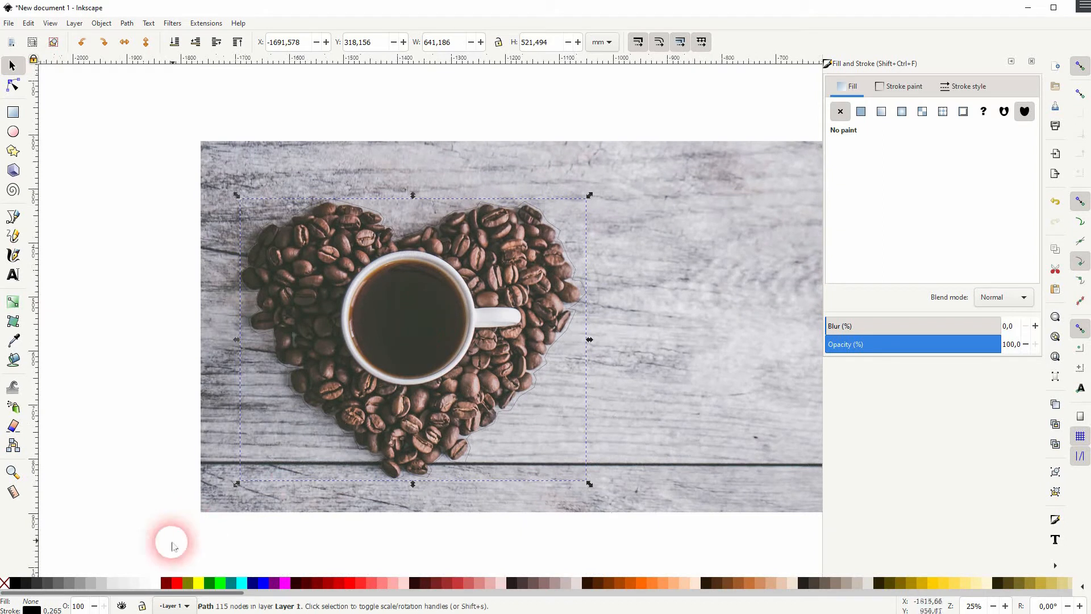
{"action": "left_click", "coordinate": [166, 583]}
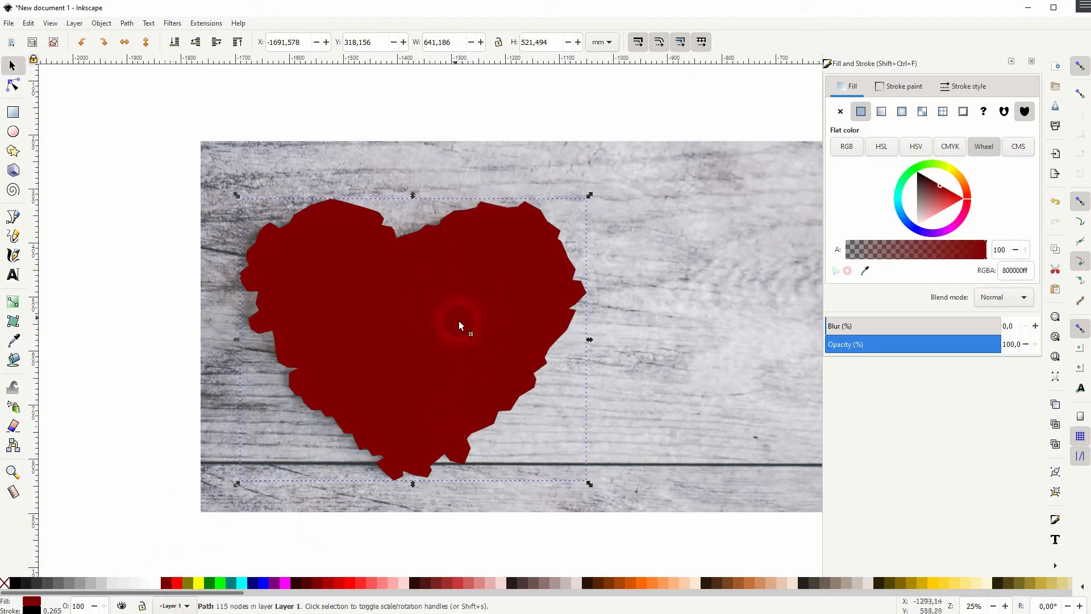
{"action": "left_click", "coordinate": [935, 344]}
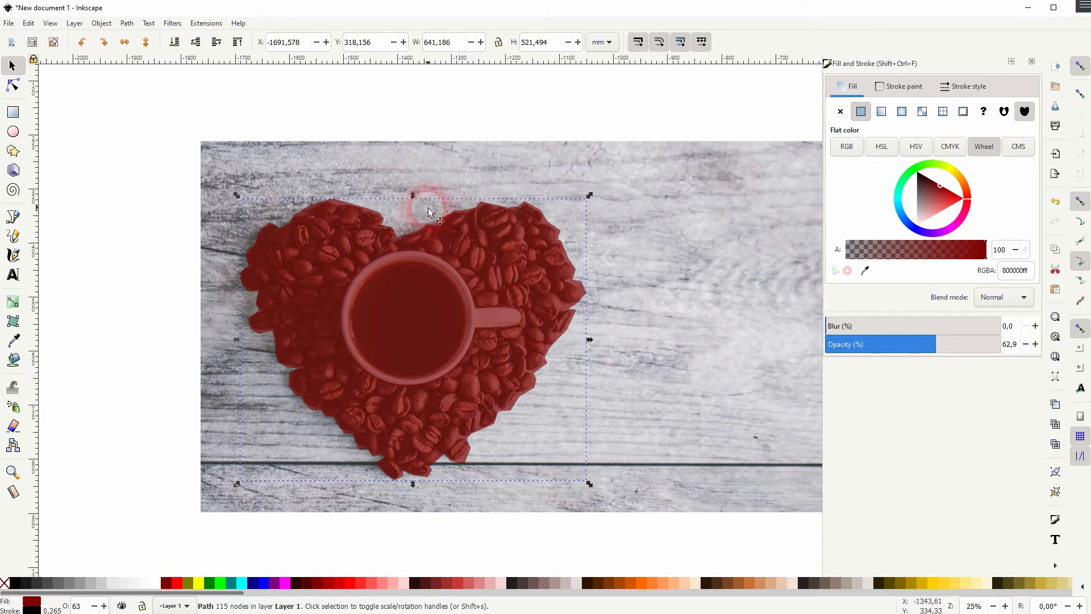
- Apply a Dynamic Offset to the red heart and expand it outward to about 692 × 572 mm
{"action": "left_click", "coordinate": [127, 23]}
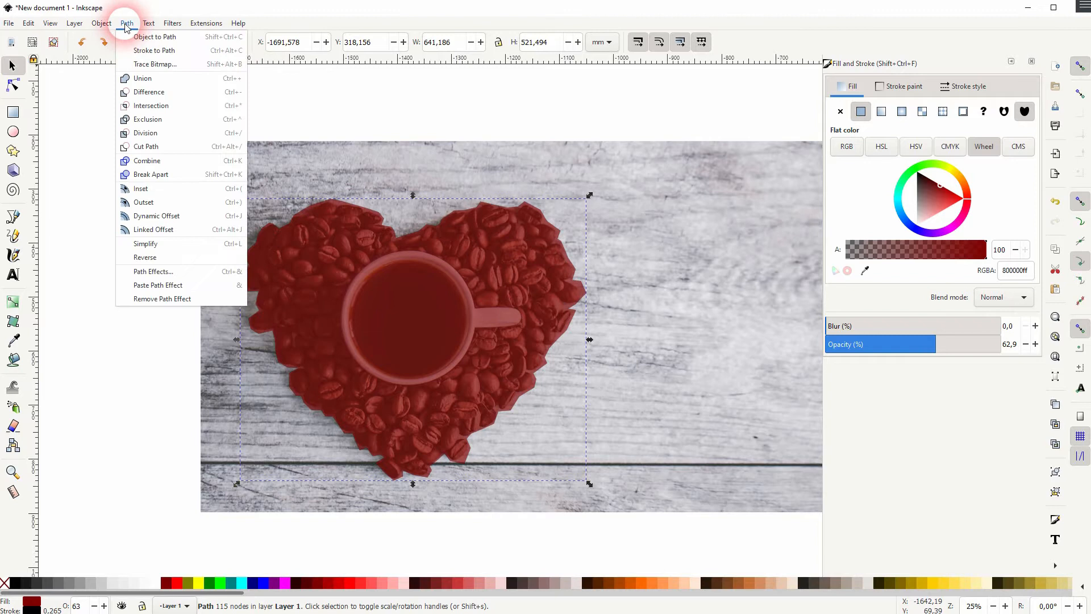
{"action": "left_click", "coordinate": [162, 215]}
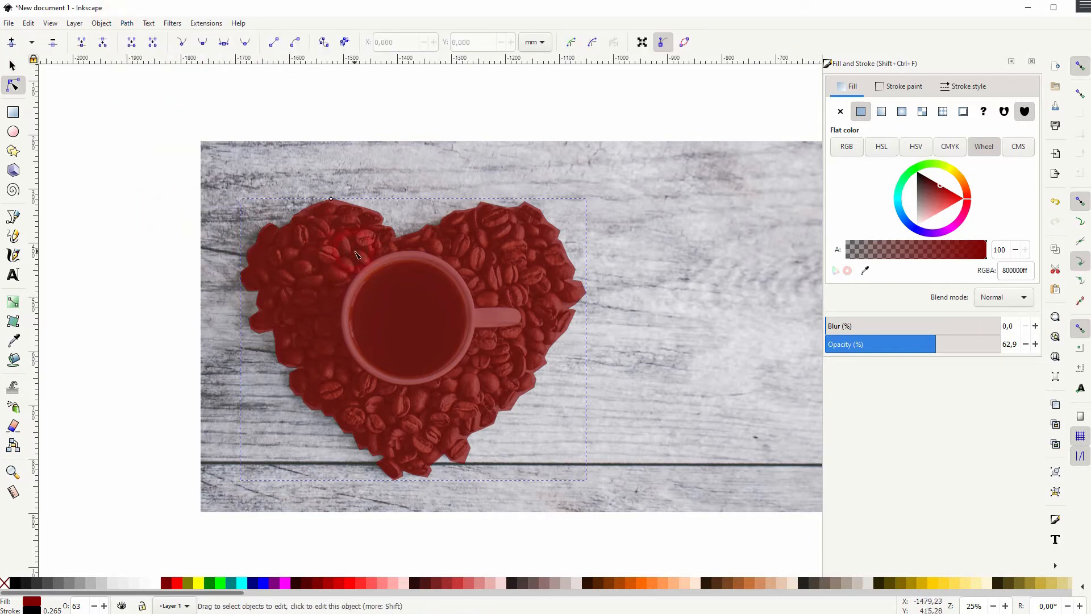
{"action": "left_click_drag", "start_coordinate": [331, 199], "coordinate": [331, 184]}
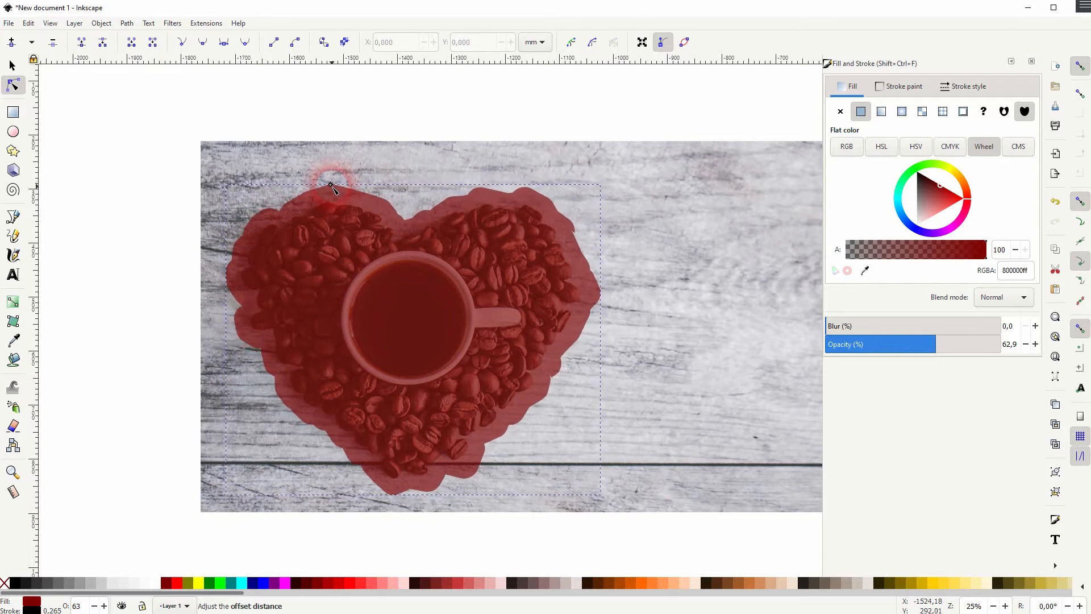
{"action": "left_click", "coordinate": [13, 65]}
{"action": "left_click", "coordinate": [101, 294]}
- Draw a rectangle of about 1363 × 633 mm over most of the photo and the heart, filled with olive 808000ff
{"action": "scroll", "coordinate": [536, 337], "scroll_direction": "down", "scroll_amount": 1}
{"action": "left_click_drag", "start_coordinate": [536, 338], "coordinate": [404, 356]}
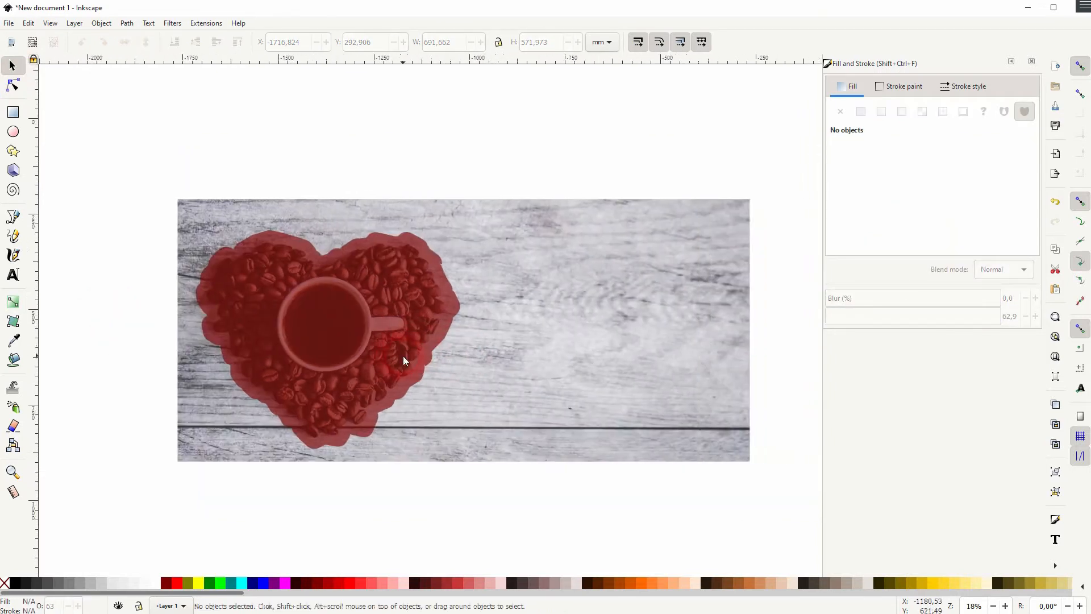
{"action": "left_click", "coordinate": [13, 112]}
{"action": "left_click_drag", "start_coordinate": [739, 215], "coordinate": [224, 459]}
{"action": "left_click", "coordinate": [190, 579]}
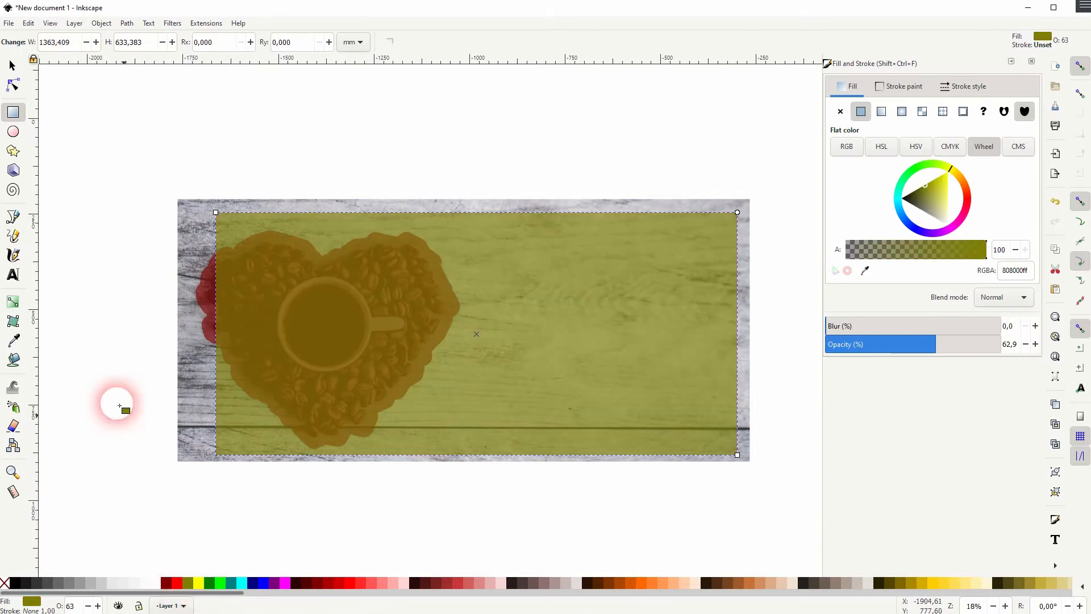
- Raise the new olive rectangle's upper edge to a height of about 647 mm and set its opacity to 67.4%
{"action": "left_click", "coordinate": [13, 65]}
{"action": "left_click_drag", "start_coordinate": [939, 364], "coordinate": [1026, 340]}
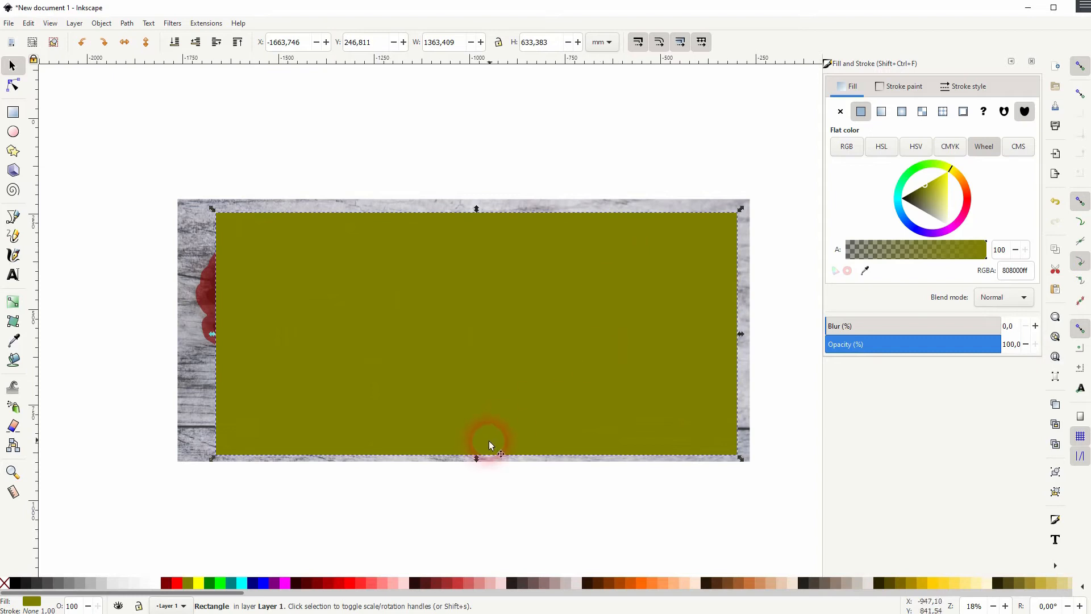
{"action": "left_click_drag", "start_coordinate": [473, 206], "coordinate": [475, 202]}
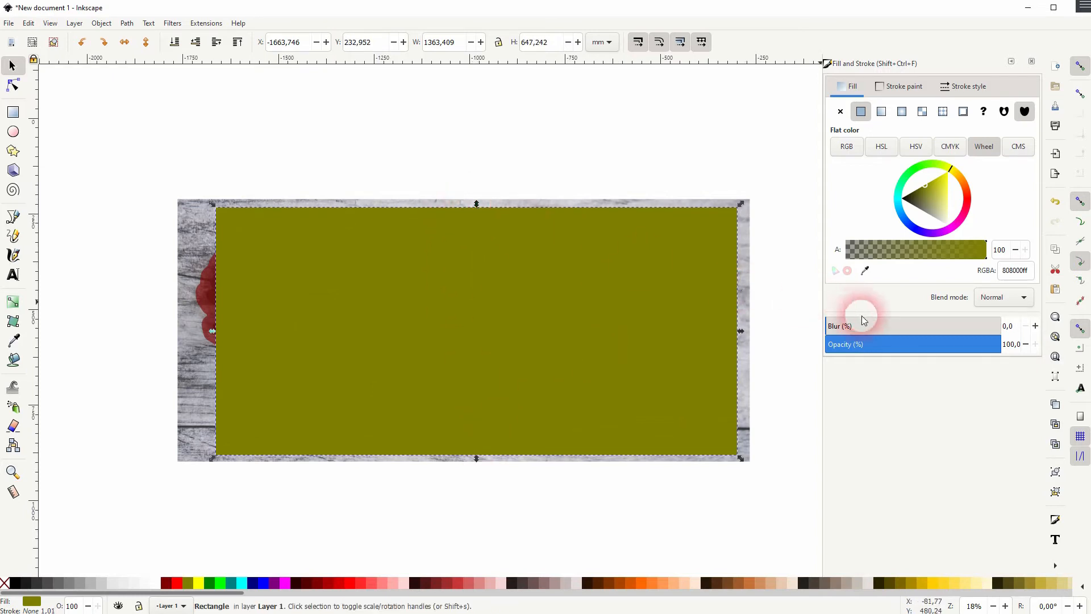
{"action": "left_click", "coordinate": [943, 343]}
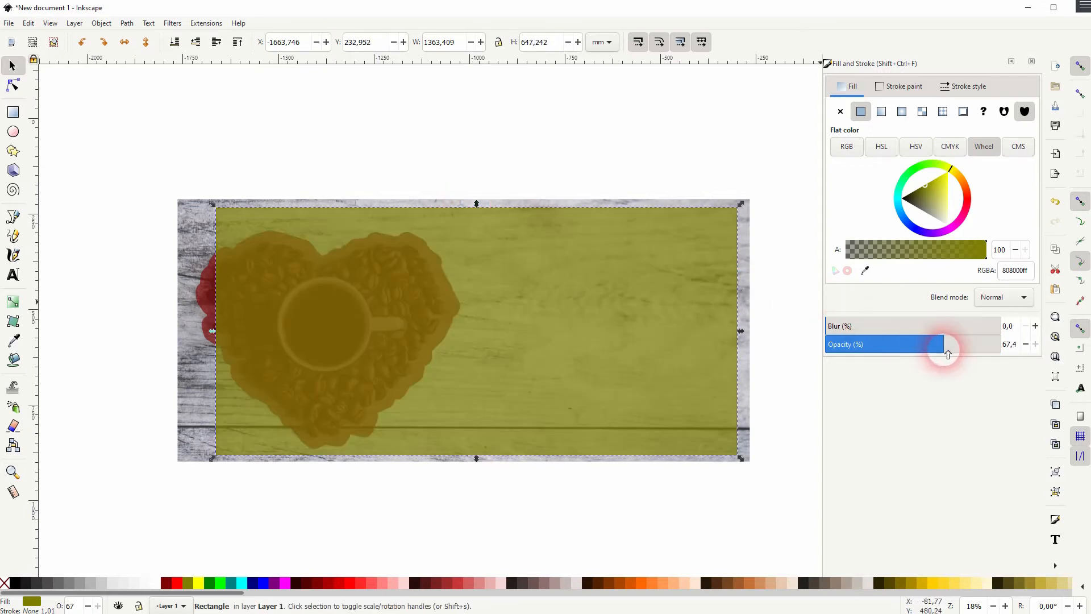
- Raise the red offset heart to the top so it lies above the olive rectangle
{"action": "left_click", "coordinate": [210, 289]}
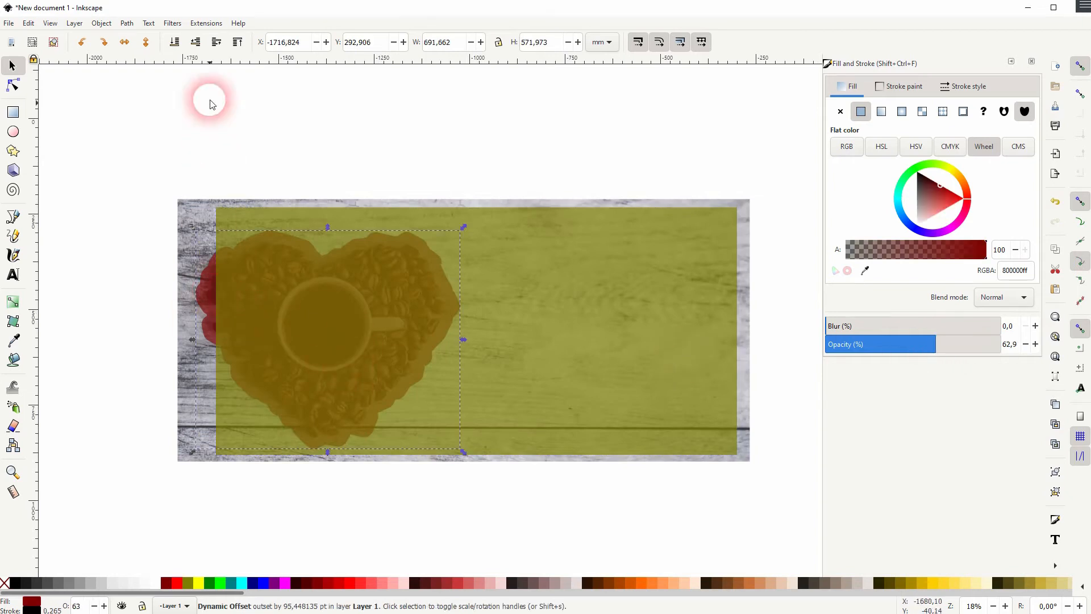
{"action": "left_click", "coordinate": [234, 43]}
{"action": "left_click", "coordinate": [59, 341]}
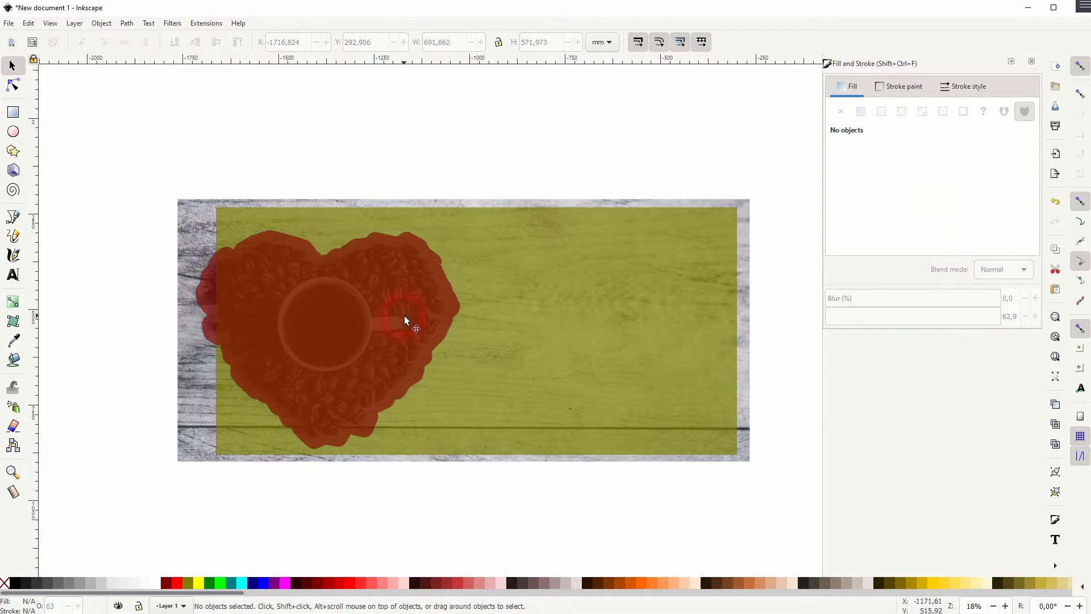
- Subtract the red heart from the olive rectangle with the Difference operation
{"action": "left_click", "coordinate": [449, 302]}
{"action": "left_click", "coordinate": [645, 344], "text": "shift"}
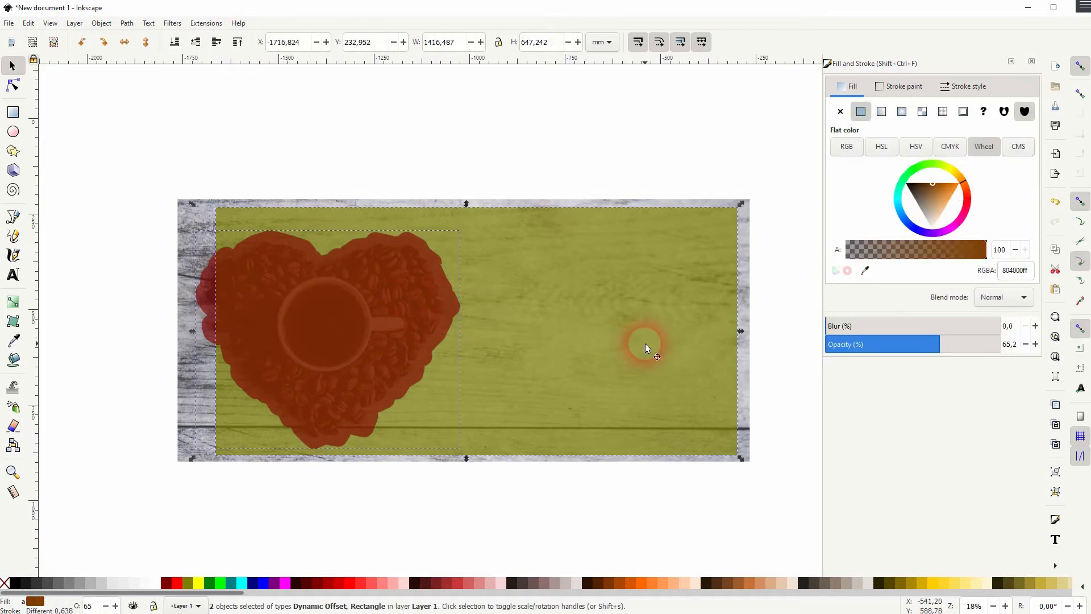
{"action": "left_click", "coordinate": [127, 23]}
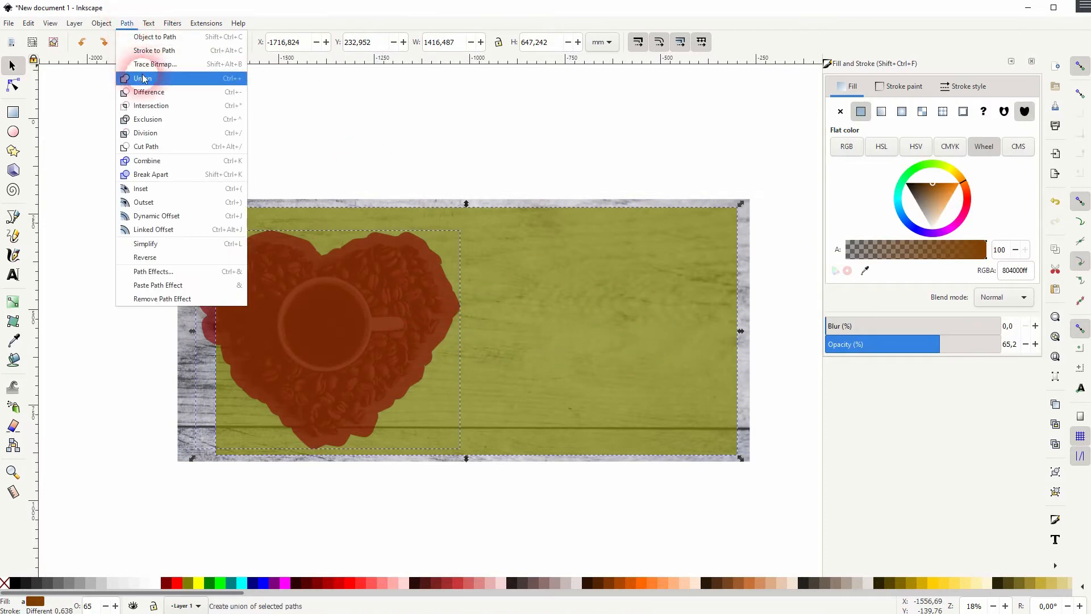
{"action": "left_click", "coordinate": [152, 92]}
{"action": "left_click", "coordinate": [103, 366]}
- Try moving the cut olive shape away from the bean heart, and undo the move
{"action": "left_click_drag", "start_coordinate": [636, 321], "coordinate": [690, 332]}
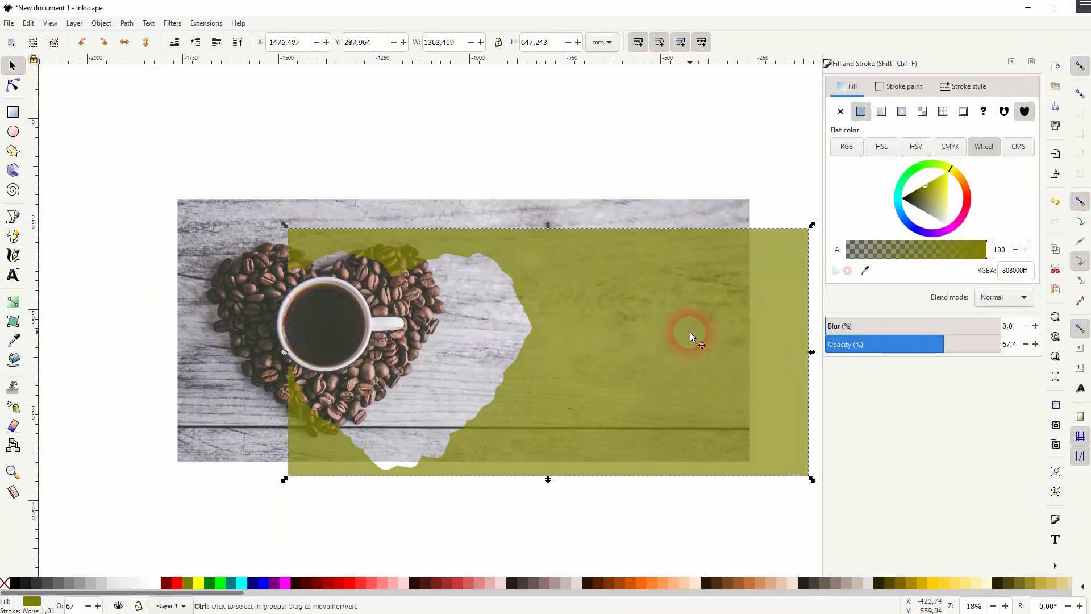
{"action": "key", "text": "ctrl+z"}
{"action": "left_click", "coordinate": [419, 523]}
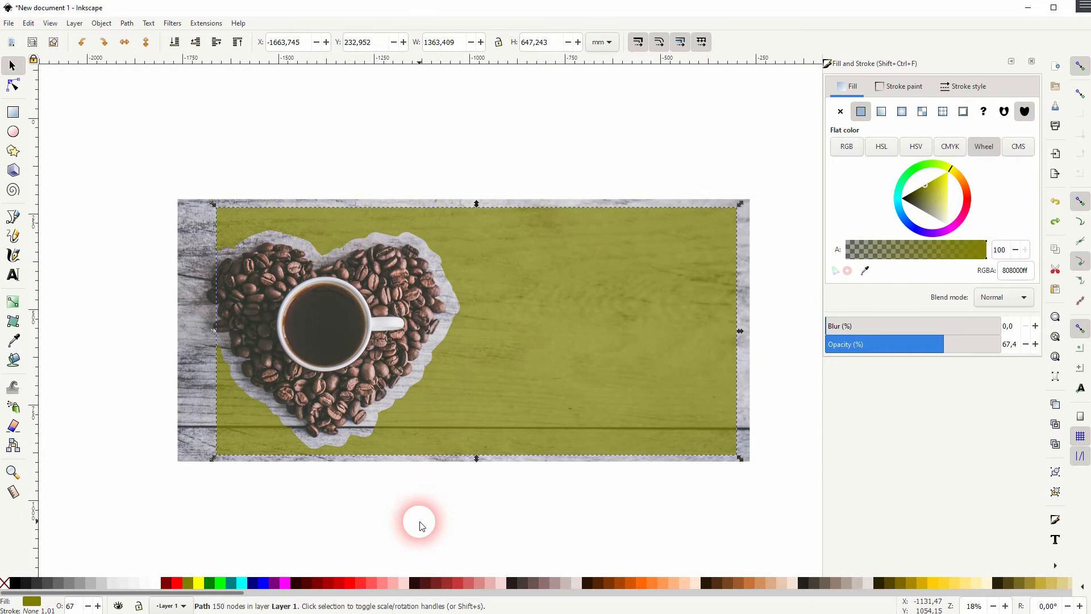
- Paste the copied Lorem ipsum text as a new text object above the photo
{"action": "left_click", "coordinate": [13, 274]}
{"action": "left_click", "coordinate": [176, 122]}
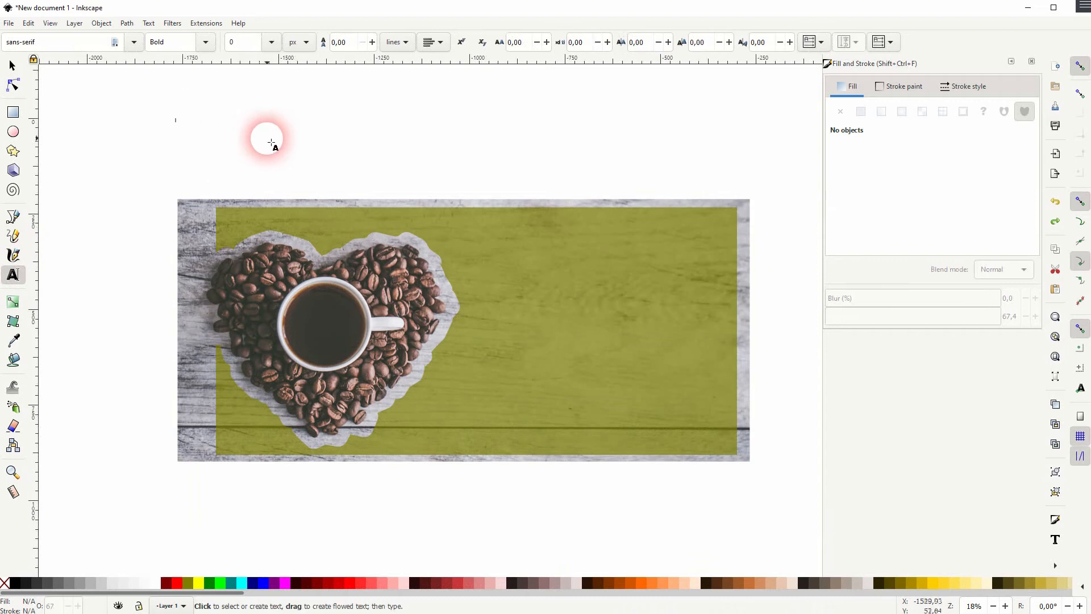
{"action": "key", "text": "ctrl+v"}
{"action": "left_click", "coordinate": [12, 66]}
{"action": "scroll", "coordinate": [108, 167], "scroll_direction": "down", "scroll_amount": 5}
{"action": "key", "text": "space"}
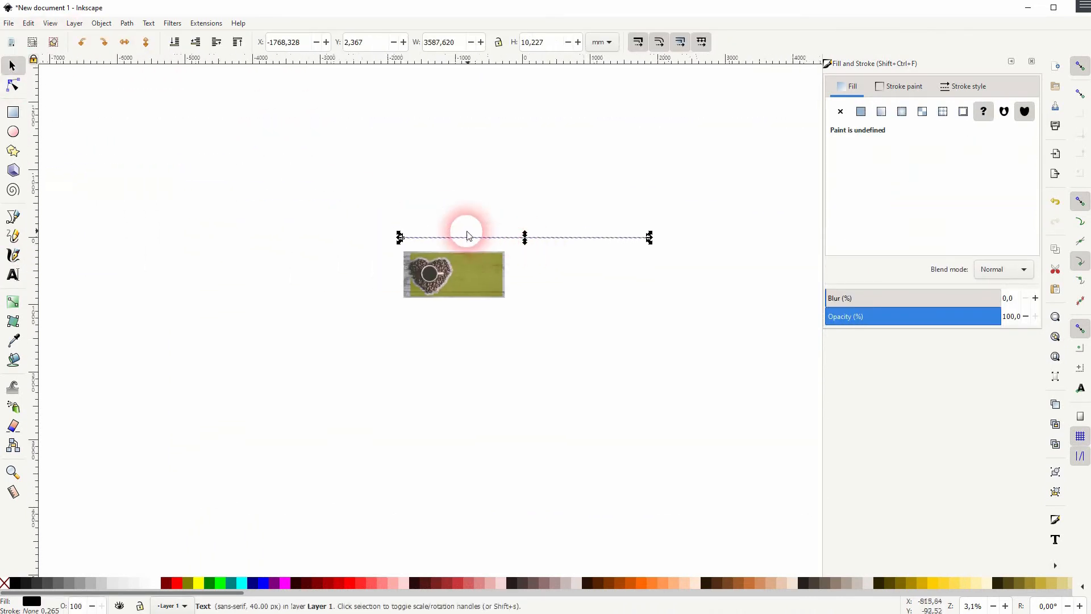
- Flow the Lorem ipsum text into the olive shape as its frame
{"action": "scroll", "coordinate": [466, 233], "scroll_direction": "up", "scroll_amount": 5}
{"action": "left_click", "coordinate": [446, 383], "text": "shift"}
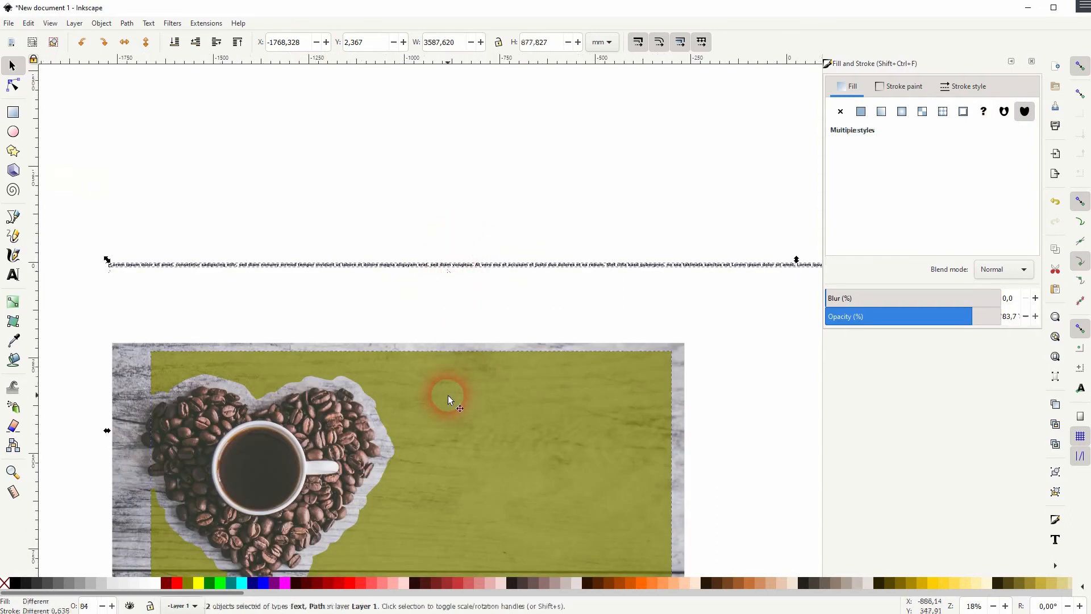
{"action": "left_click", "coordinate": [154, 26]}
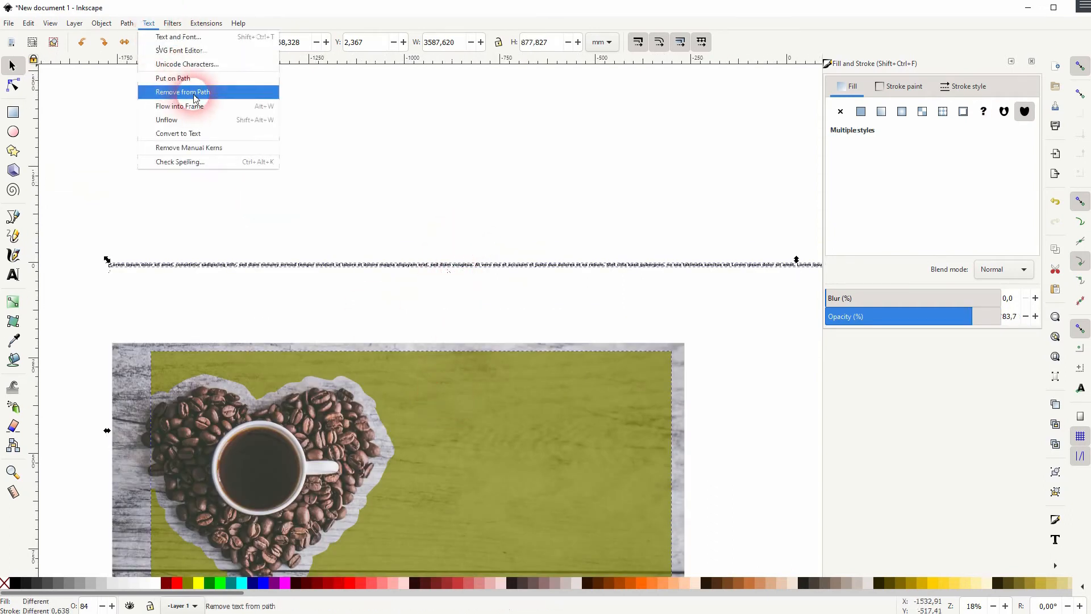
{"action": "left_click", "coordinate": [193, 104]}
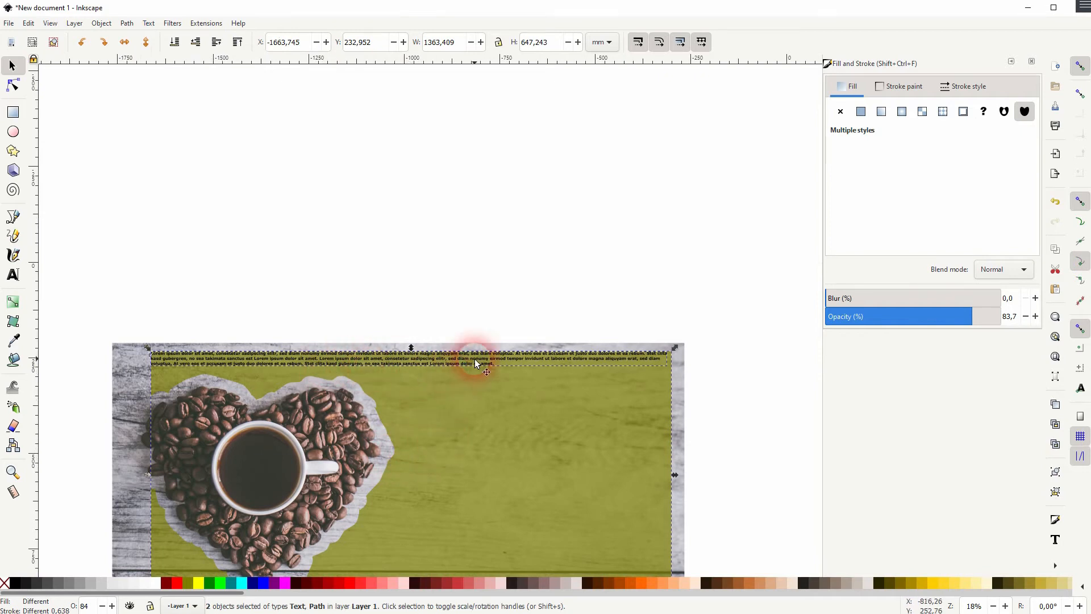
- Set the flowed text's font size to 100 px and raise it further to 150 px
{"action": "left_click", "coordinate": [13, 275]}
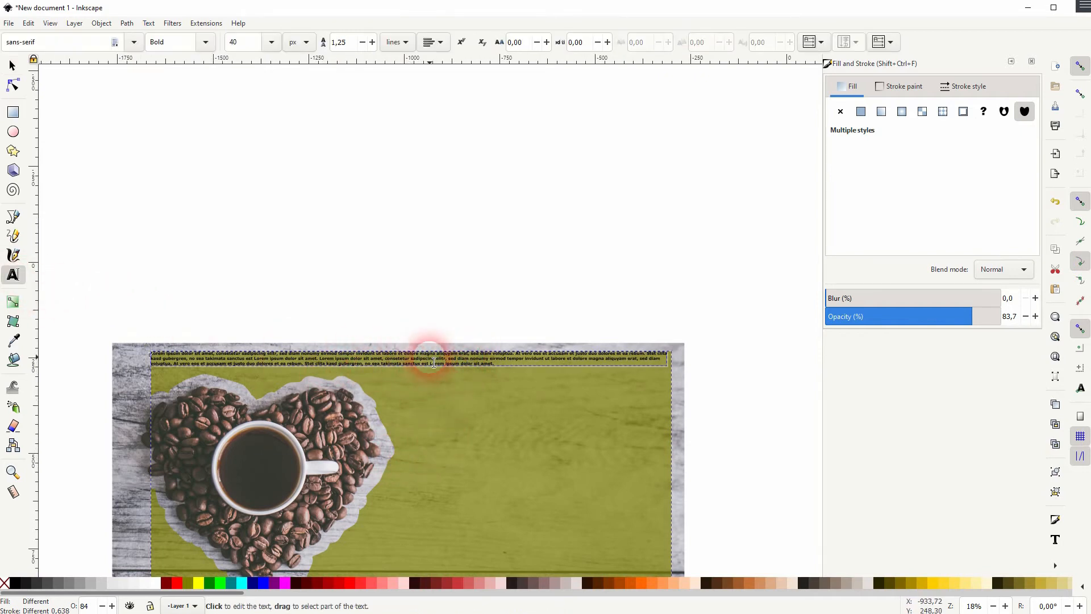
{"action": "left_click", "coordinate": [434, 361]}
{"action": "left_click", "coordinate": [231, 44]}
{"action": "type", "text": "100"}
{"action": "key", "text": "Return"}
{"action": "left_click_drag", "start_coordinate": [249, 44], "coordinate": [233, 46]}
{"action": "type", "text": "150"}
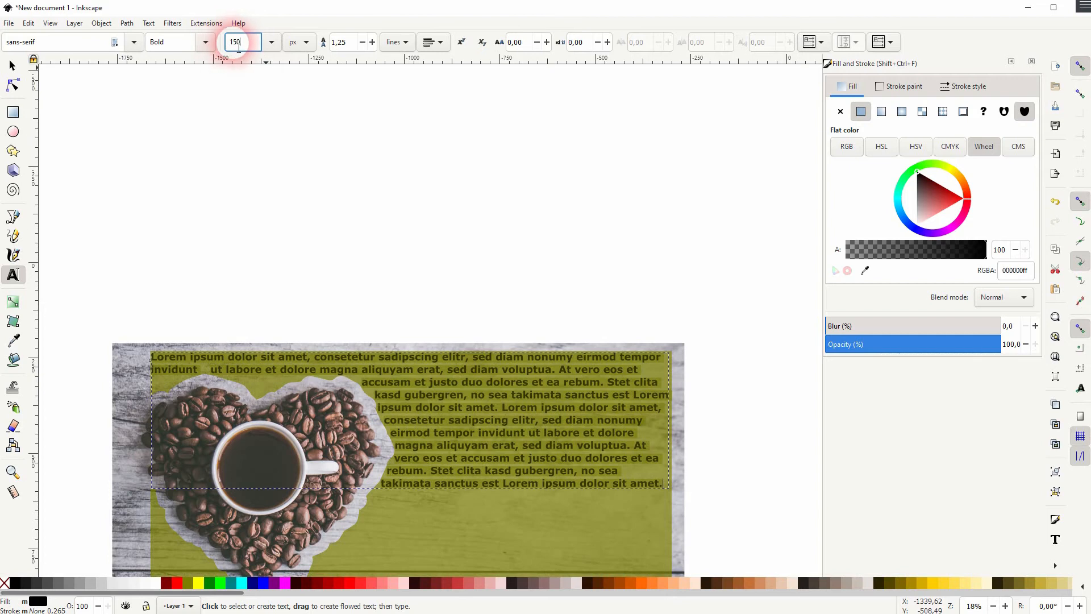
{"action": "key", "text": "Return"}
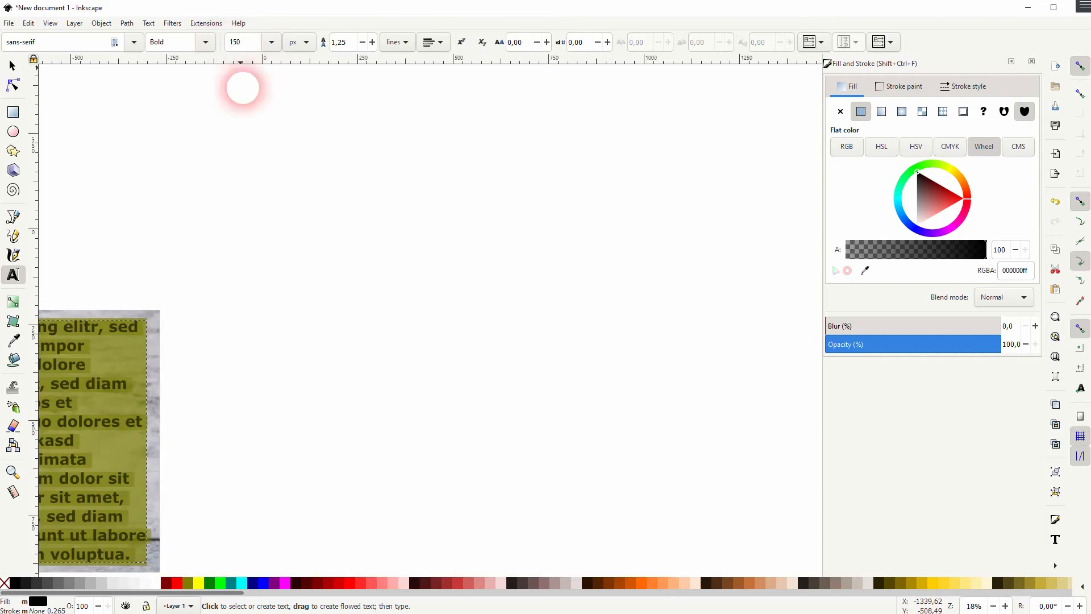
{"action": "left_click", "coordinate": [10, 66]}
{"action": "left_click_drag", "start_coordinate": [205, 273], "coordinate": [724, 166]}
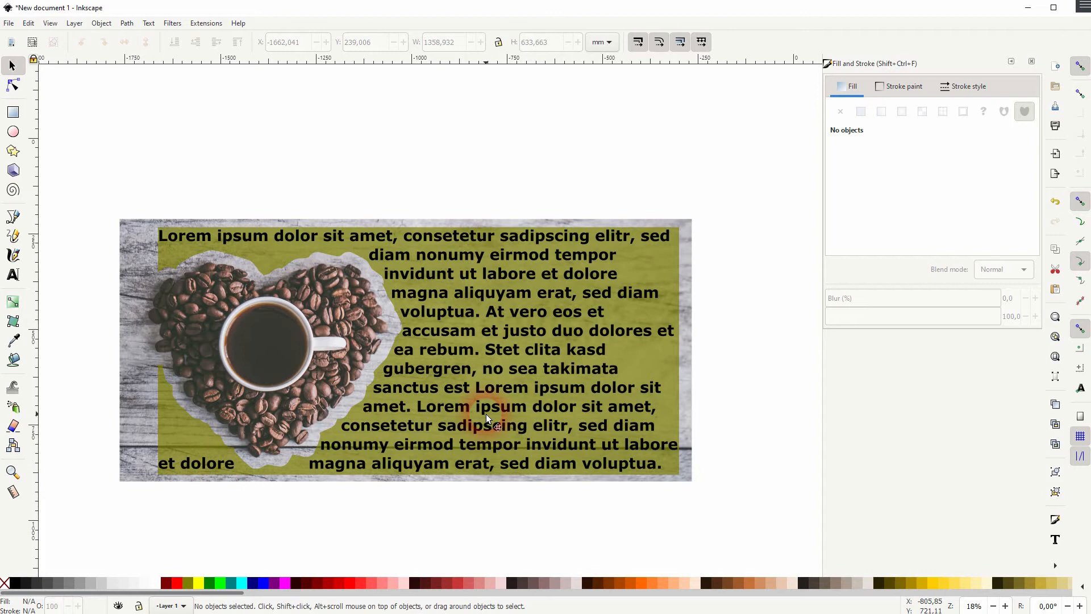
- Unflow the Lorem ipsum text from the olive shape and move it below the photo
{"action": "left_click", "coordinate": [495, 319]}
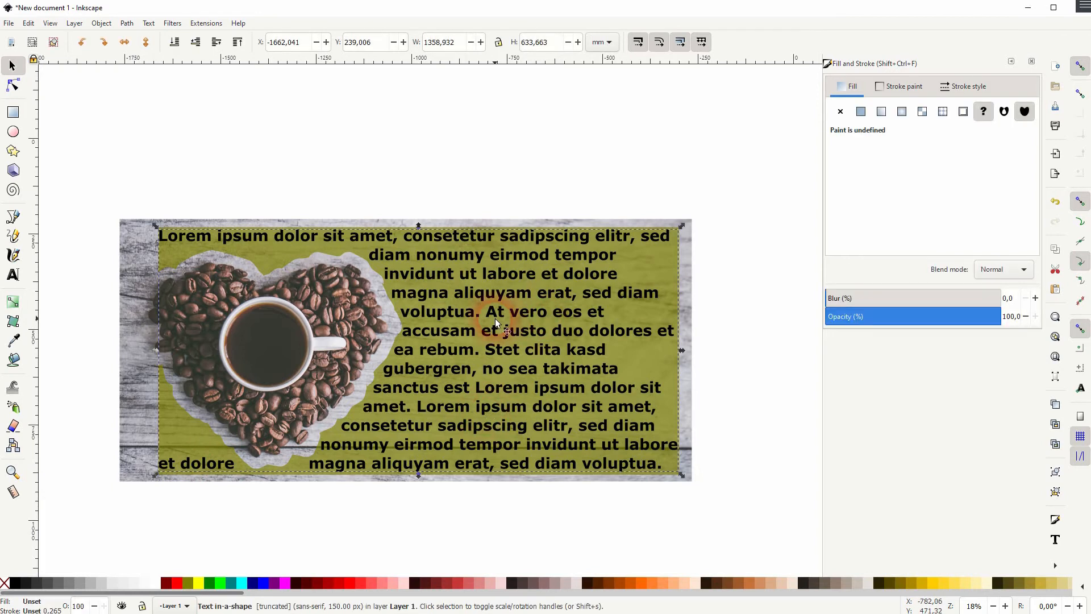
{"action": "left_click", "coordinate": [149, 24]}
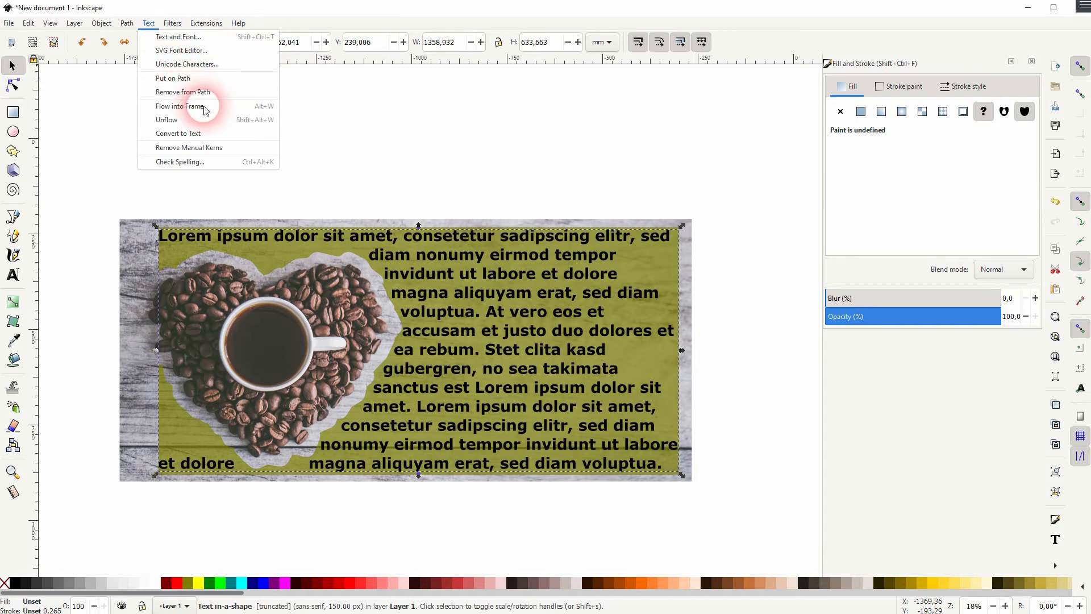
{"action": "left_click", "coordinate": [179, 119]}
{"action": "left_click", "coordinate": [505, 339]}
{"action": "left_click_drag", "start_coordinate": [435, 482], "coordinate": [446, 547]}
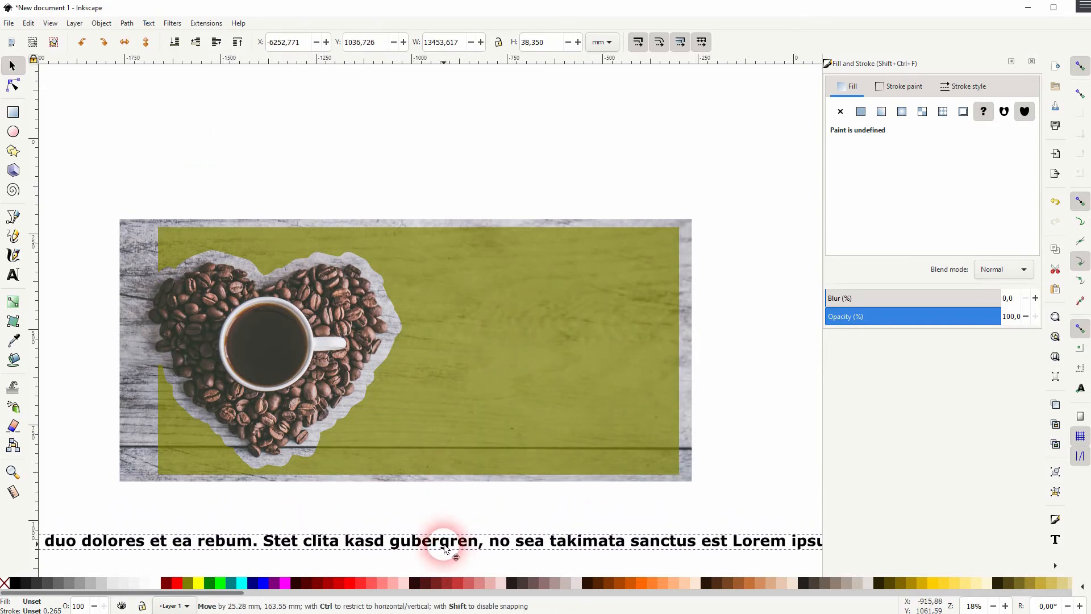
- Draw a rectangle of about 370 × 416 mm over the lower-left part of the bean heart and fill it with green 008000ff
{"action": "left_click", "coordinate": [13, 112]}
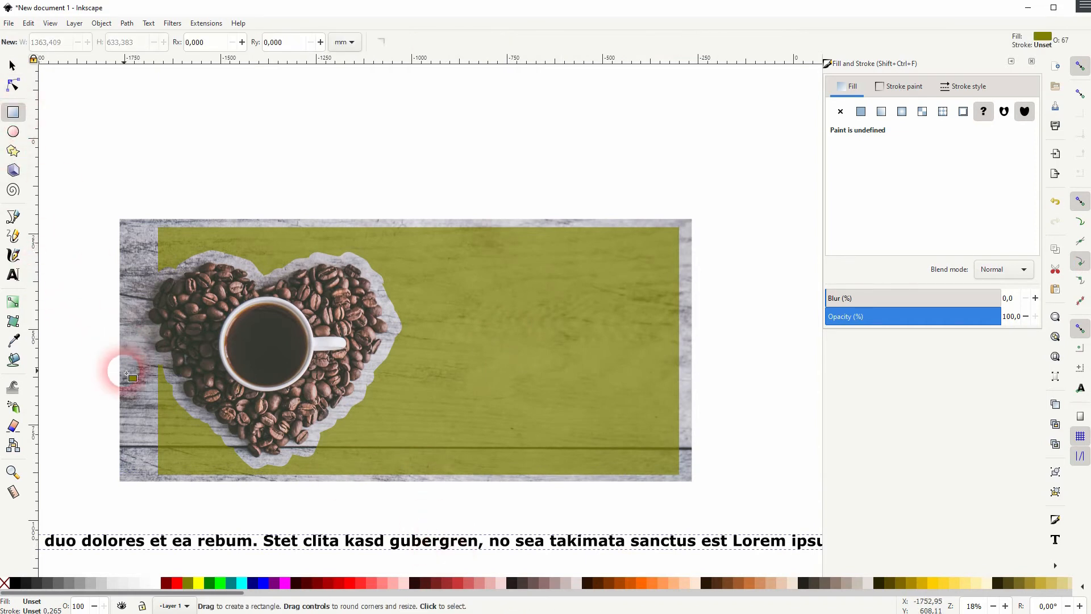
{"action": "left_click_drag", "start_coordinate": [136, 348], "coordinate": [277, 505]}
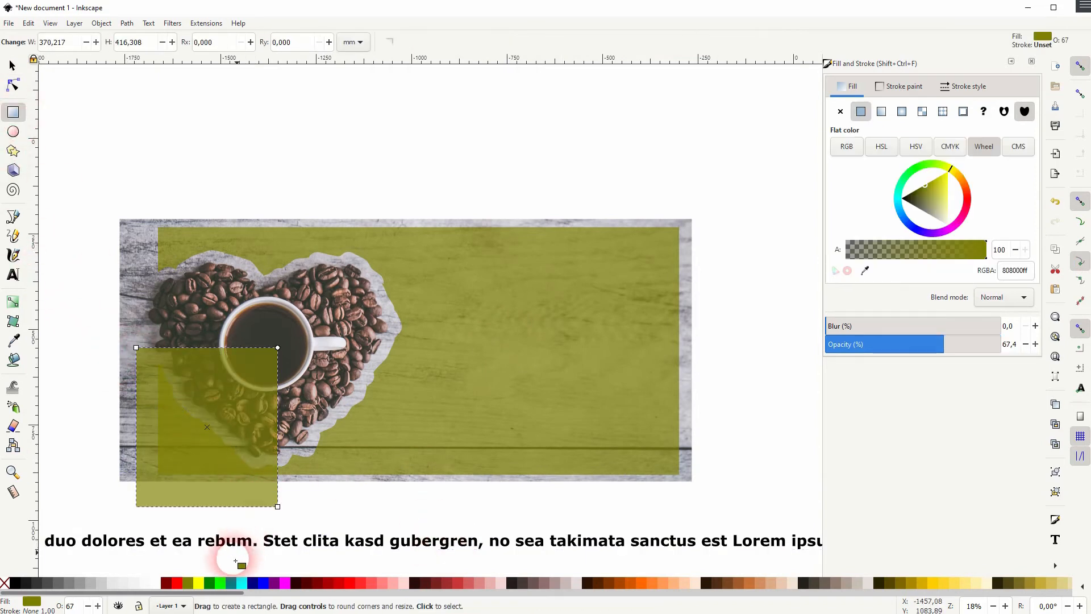
{"action": "left_click", "coordinate": [209, 587]}
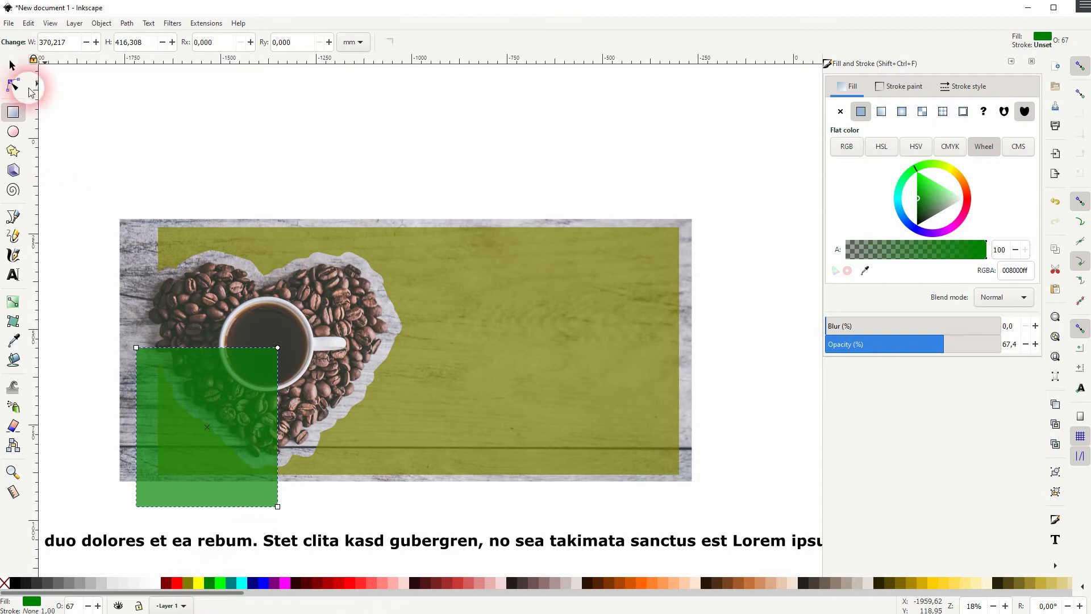
- Subtract the green rectangle from the olive shape with the Difference operation
{"action": "left_click", "coordinate": [12, 65]}
{"action": "left_click", "coordinate": [468, 324], "text": "shift"}
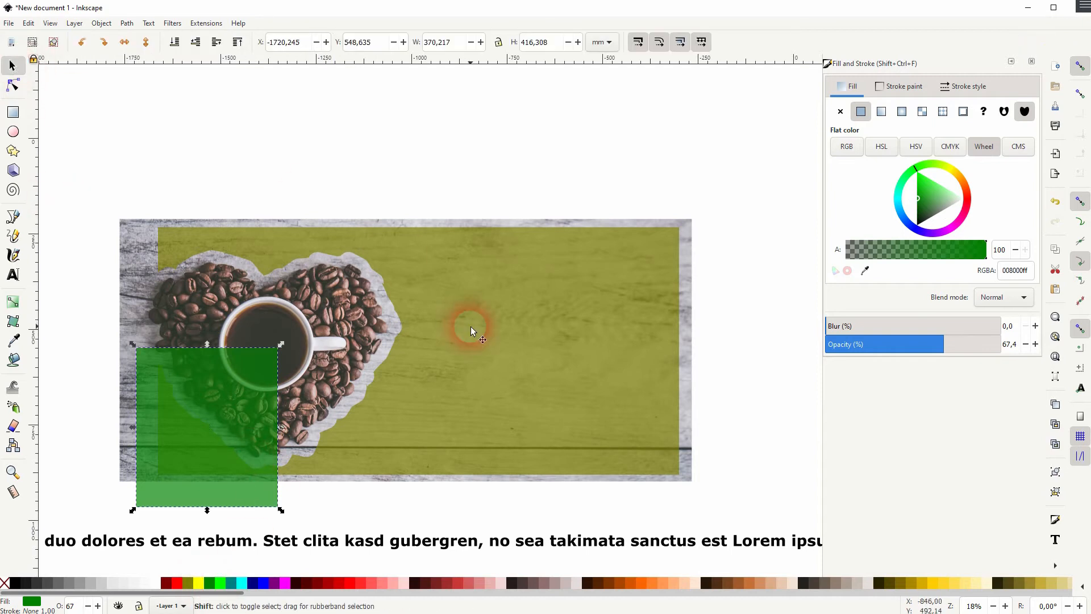
{"action": "left_click", "coordinate": [122, 26]}
{"action": "left_click", "coordinate": [142, 90]}
{"action": "left_click", "coordinate": [288, 134]}
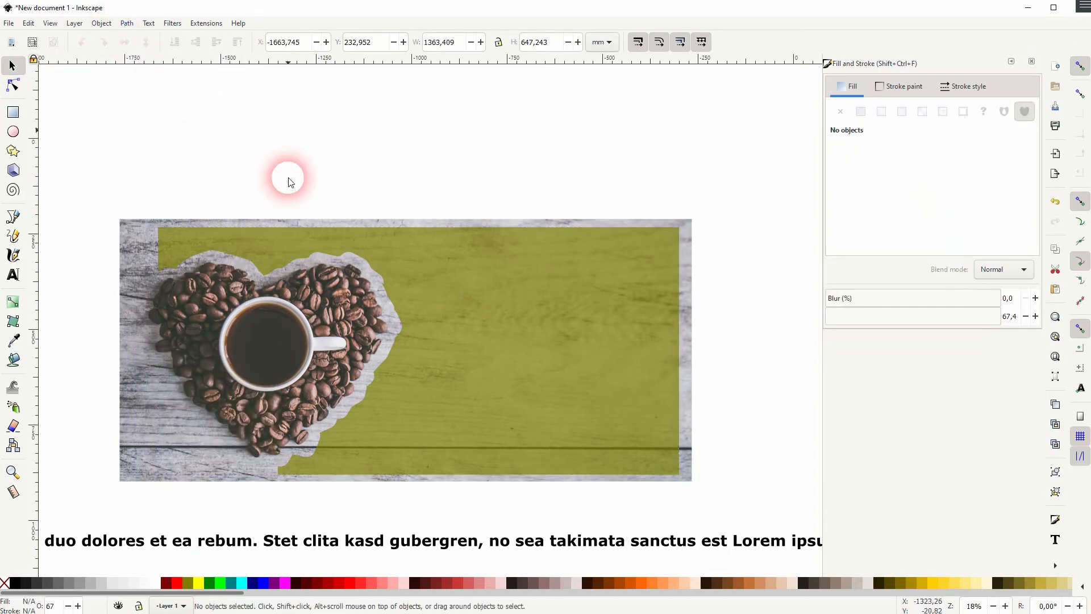
- Flow the text line below the photo into the trimmed olive shape
{"action": "left_click", "coordinate": [338, 543]}
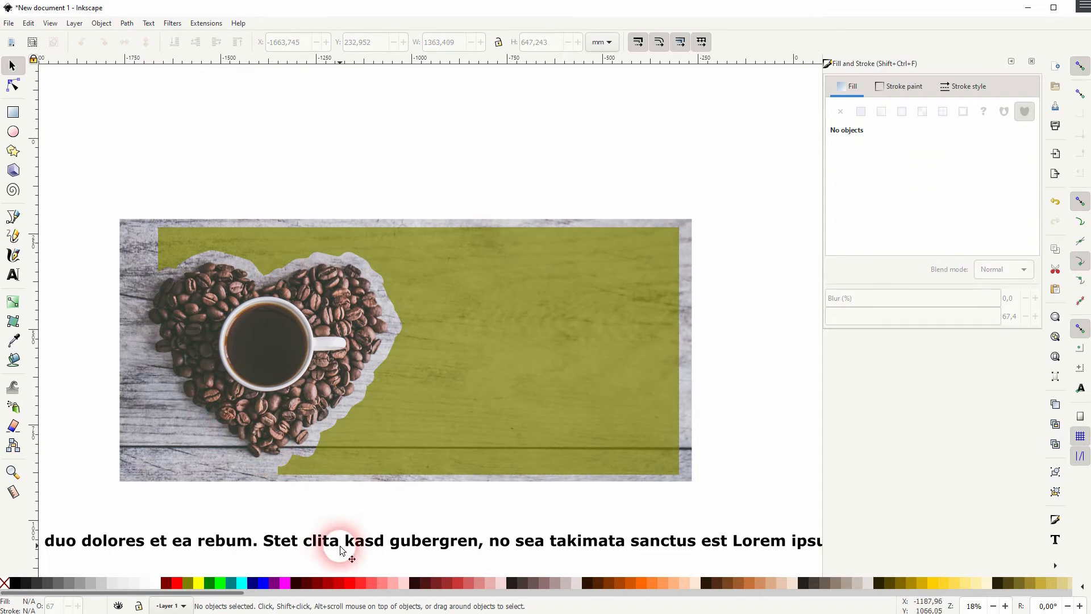
{"action": "left_click", "coordinate": [474, 344], "text": "shift"}
{"action": "left_click", "coordinate": [216, 42]}
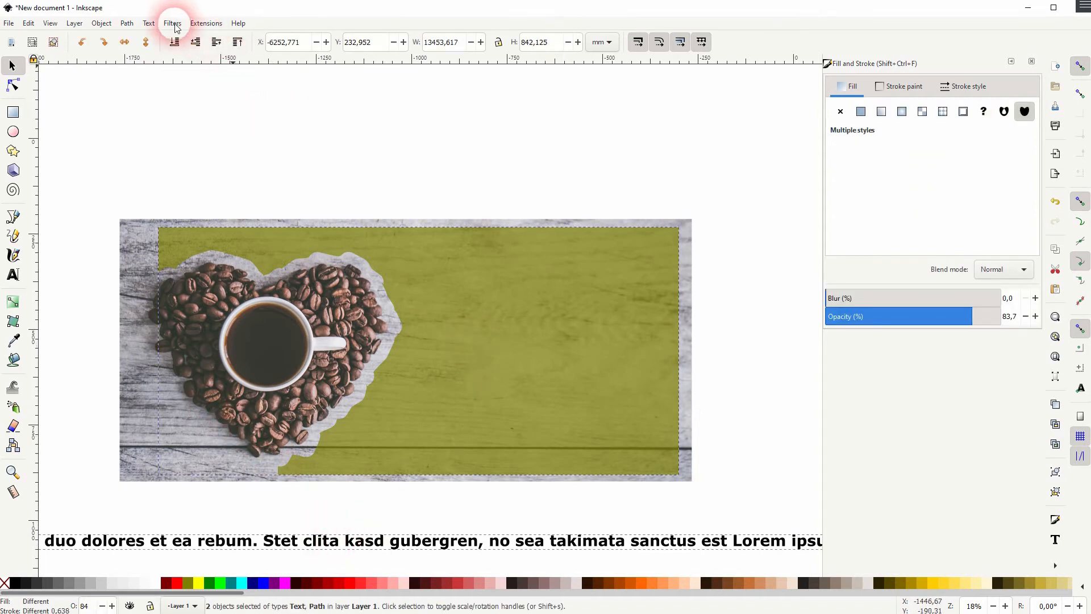
{"action": "left_click", "coordinate": [148, 23]}
{"action": "left_click", "coordinate": [193, 108]}
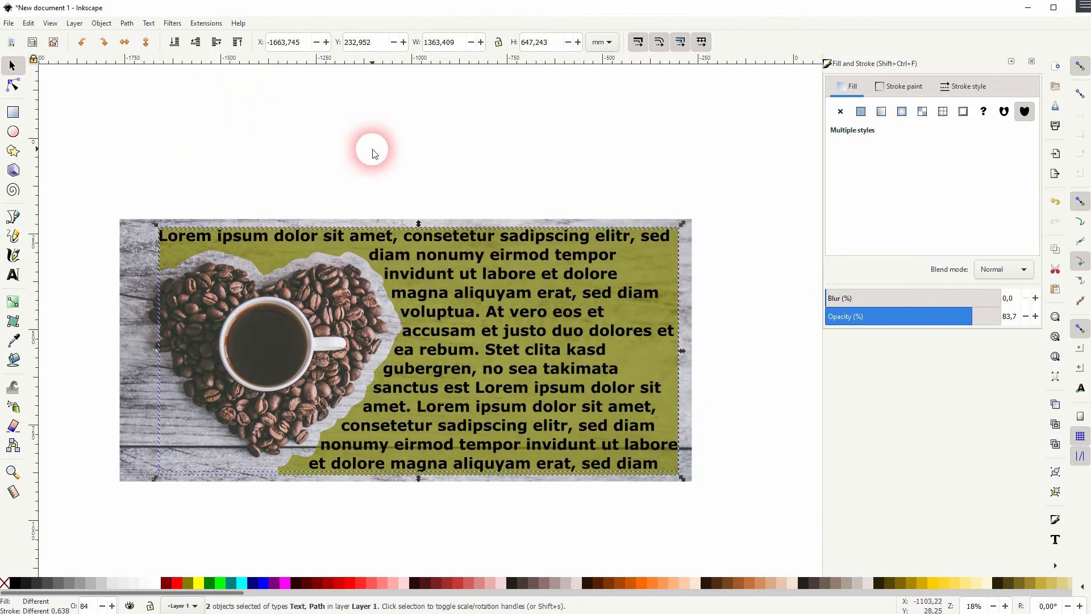
{"action": "left_click", "coordinate": [735, 360]}
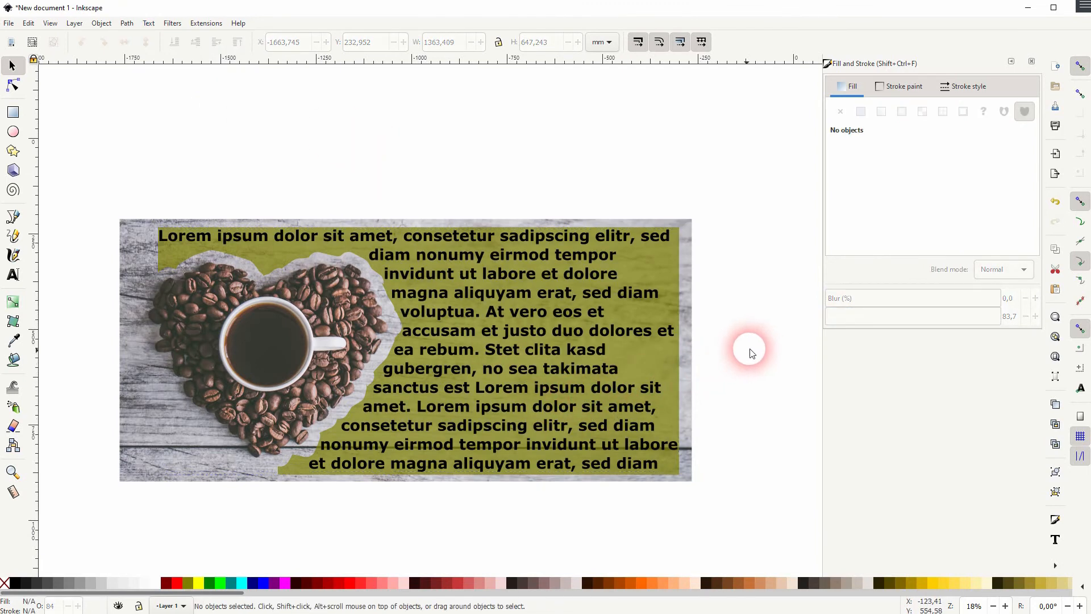
- Justify the Lorem ipsum text inside the olive shape
{"action": "left_click", "coordinate": [485, 310]}
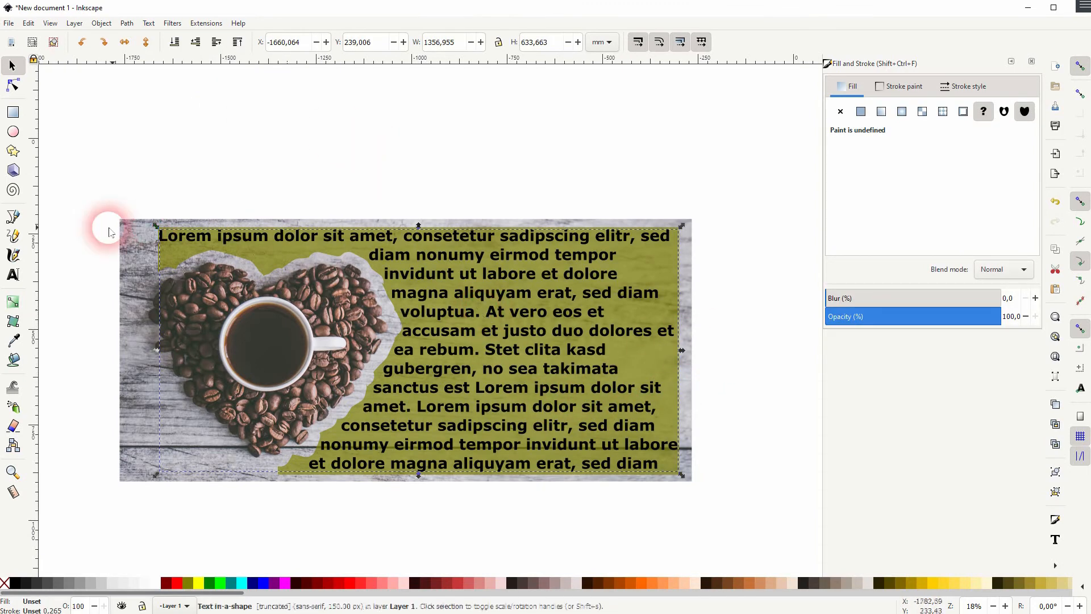
{"action": "left_click", "coordinate": [13, 275]}
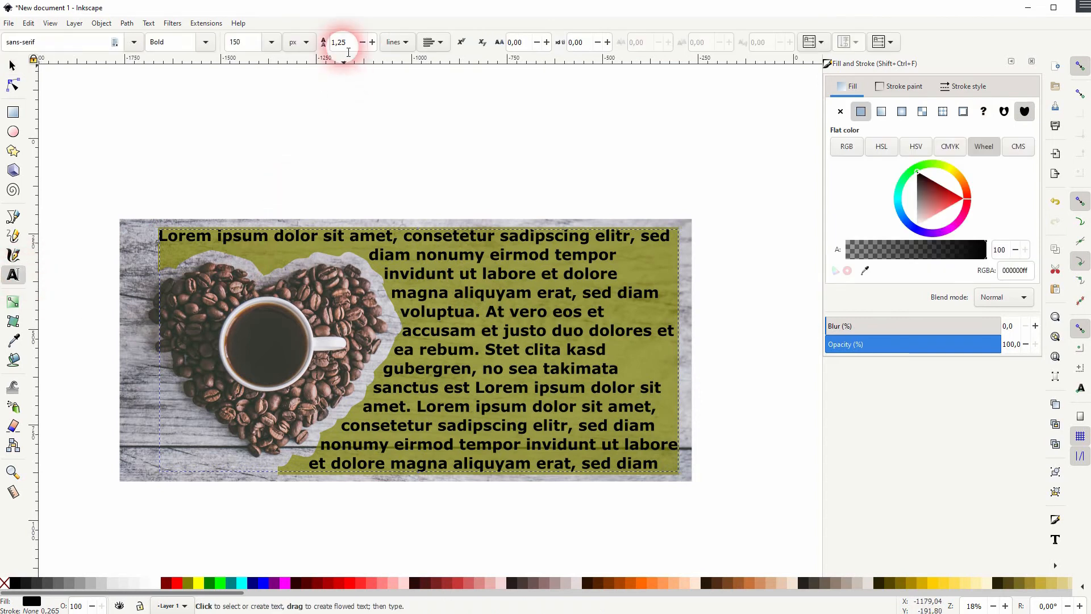
{"action": "left_click", "coordinate": [434, 43]}
{"action": "left_click", "coordinate": [434, 98]}
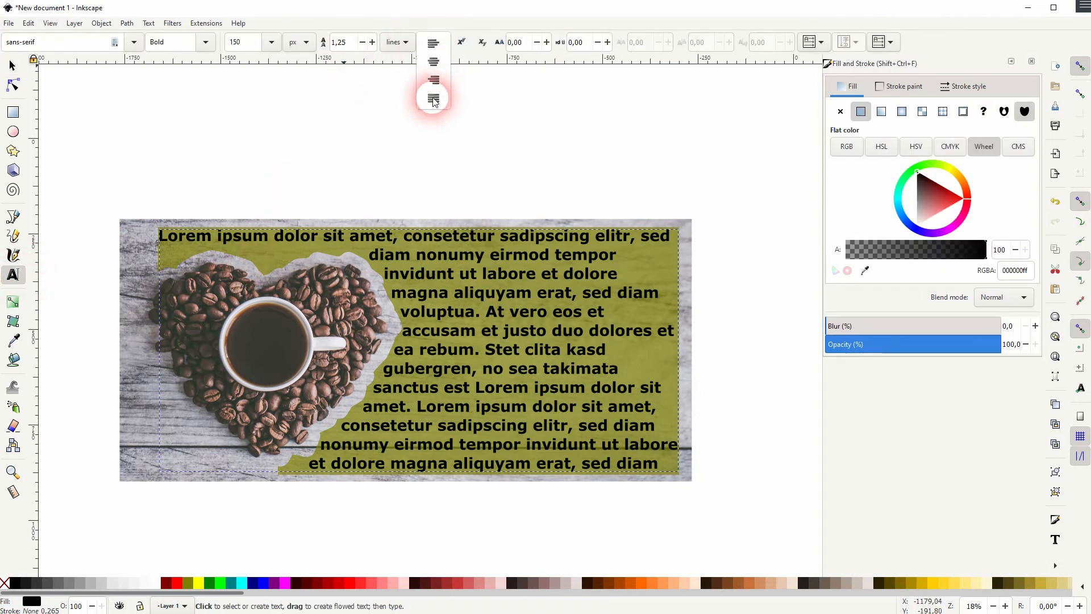
{"action": "left_click", "coordinate": [12, 65]}
{"action": "key", "text": "space"}
{"action": "left_click_drag", "start_coordinate": [701, 256], "coordinate": [779, 221]}
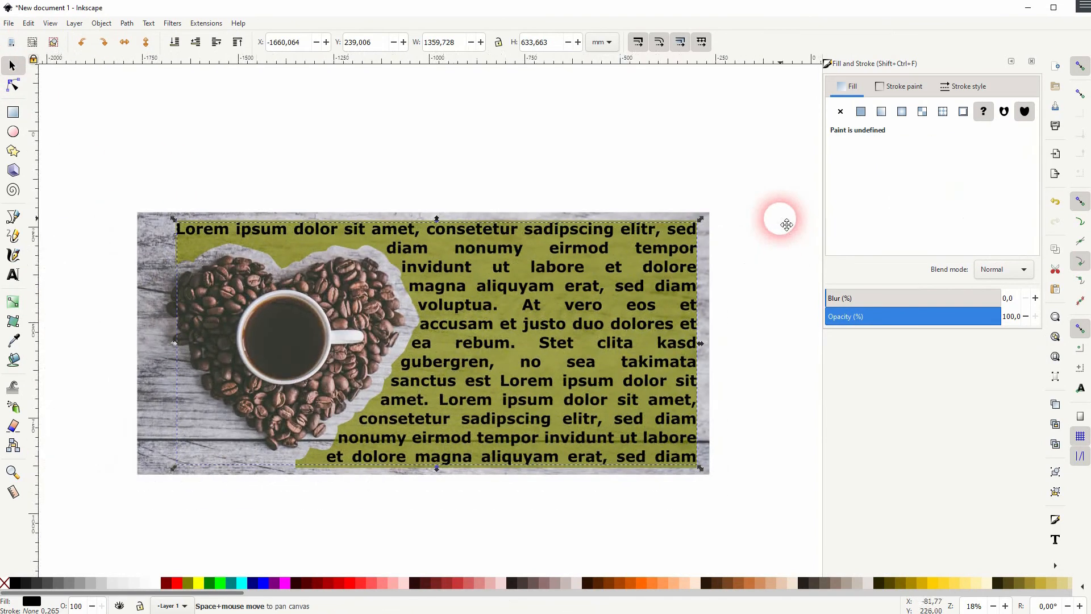
{"action": "left_click", "coordinate": [360, 126]}
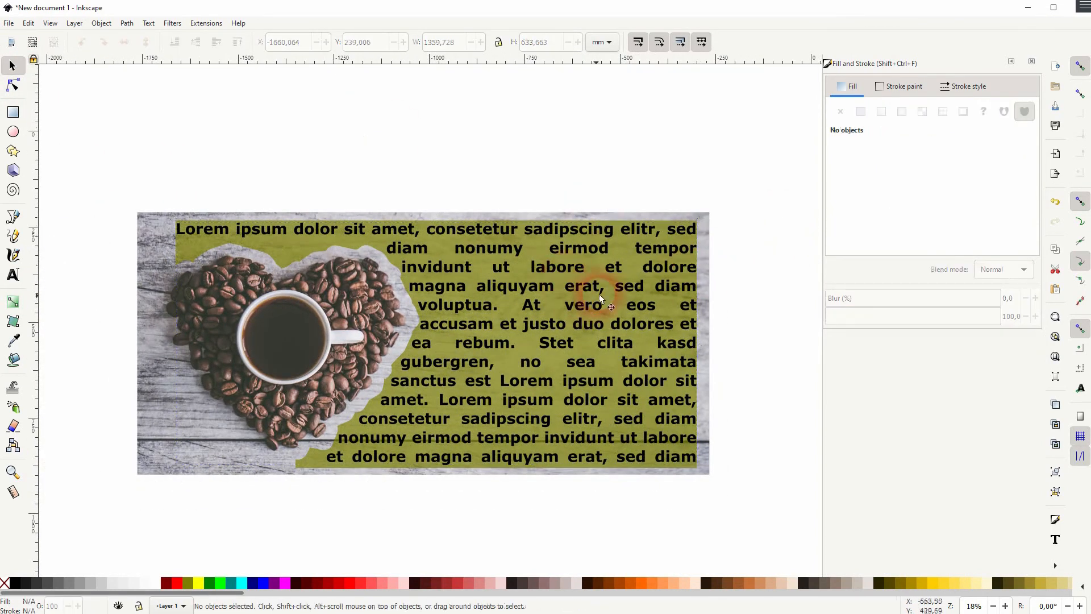
- Recolor the words "At vero eos" in the flowed Lorem ipsum text white (ffffffff)
{"action": "left_click", "coordinate": [555, 341]}
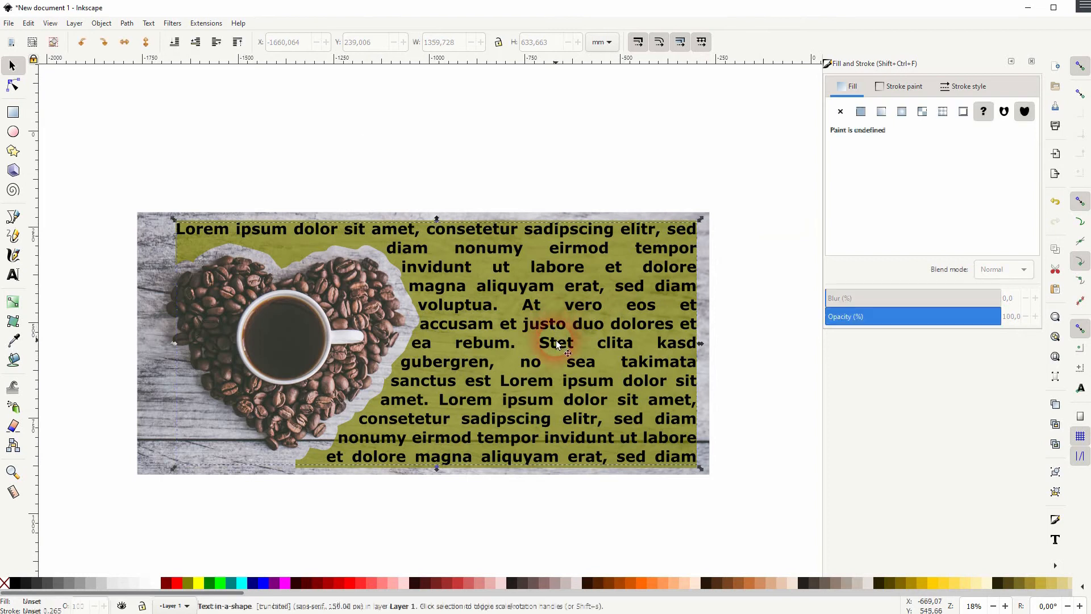
{"action": "left_click", "coordinate": [12, 275]}
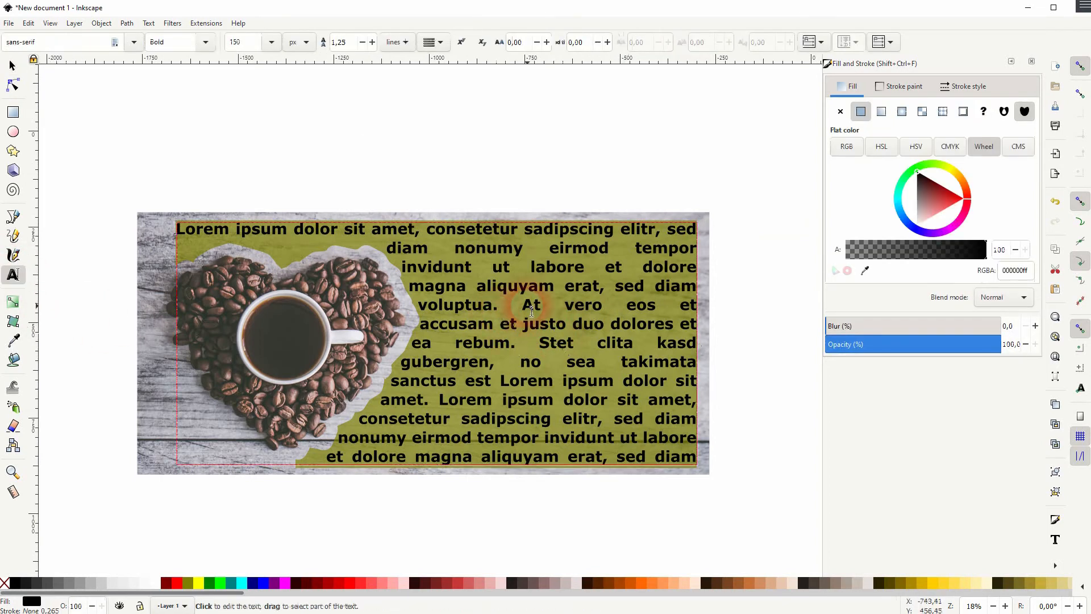
{"action": "left_click_drag", "start_coordinate": [531, 310], "coordinate": [633, 314]}
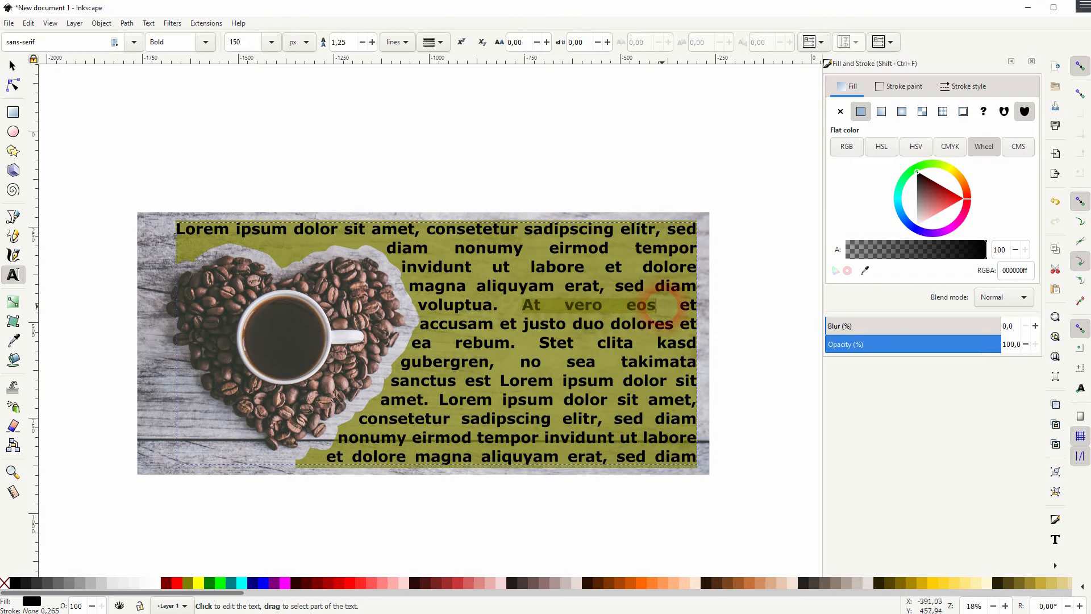
{"action": "left_click", "coordinate": [917, 171]}
{"action": "mouse_move", "coordinate": [931, 199]}
{"action": "left_mouse_down"}
{"action": "mouse_move", "coordinate": [936, 206]}
{"action": "mouse_move", "coordinate": [890, 204]}
{"action": "left_mouse_up"}
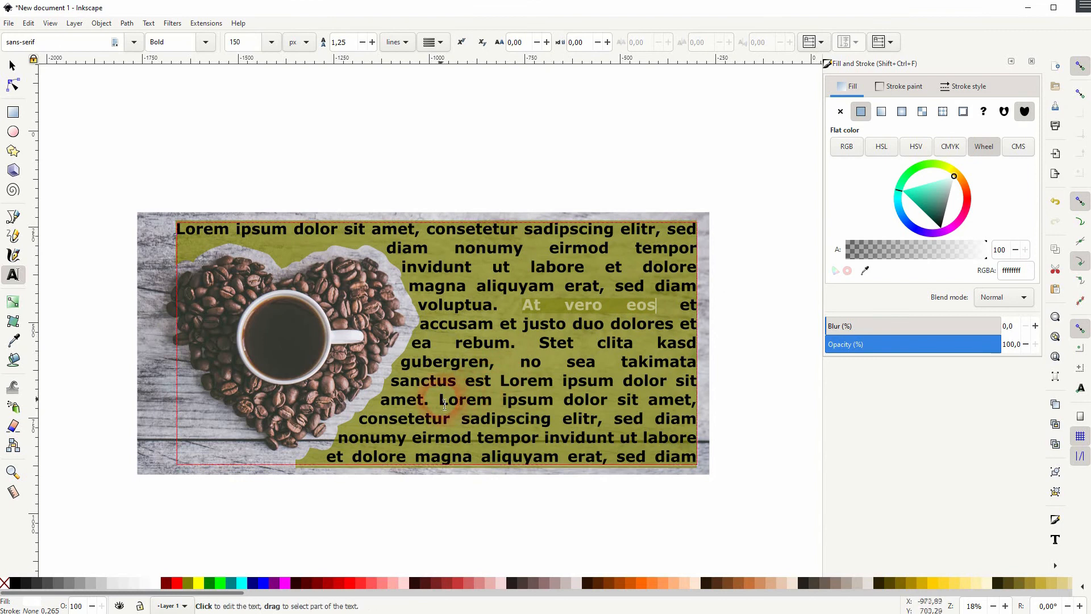
- Recolor the words "Lorem ipsum dolor" following "amet." in the lower part of the text white (ffffffff), and deselect the text
{"action": "left_click_drag", "start_coordinate": [445, 404], "coordinate": [579, 405]}
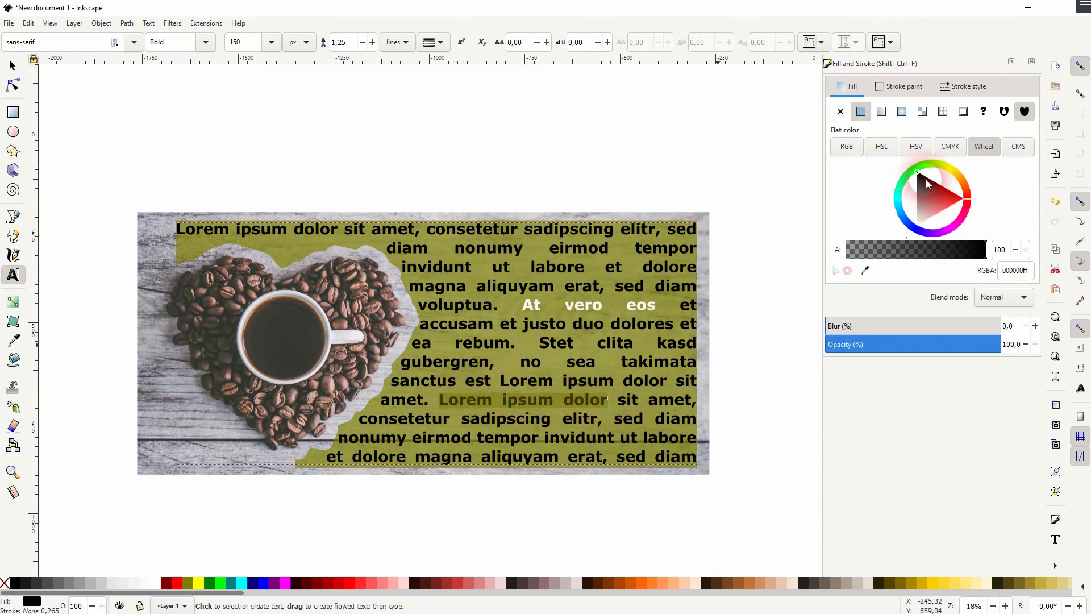
{"action": "mouse_move", "coordinate": [937, 188]}
{"action": "left_mouse_down"}
{"action": "mouse_move", "coordinate": [926, 218]}
{"action": "mouse_move", "coordinate": [887, 252]}
{"action": "left_mouse_up"}
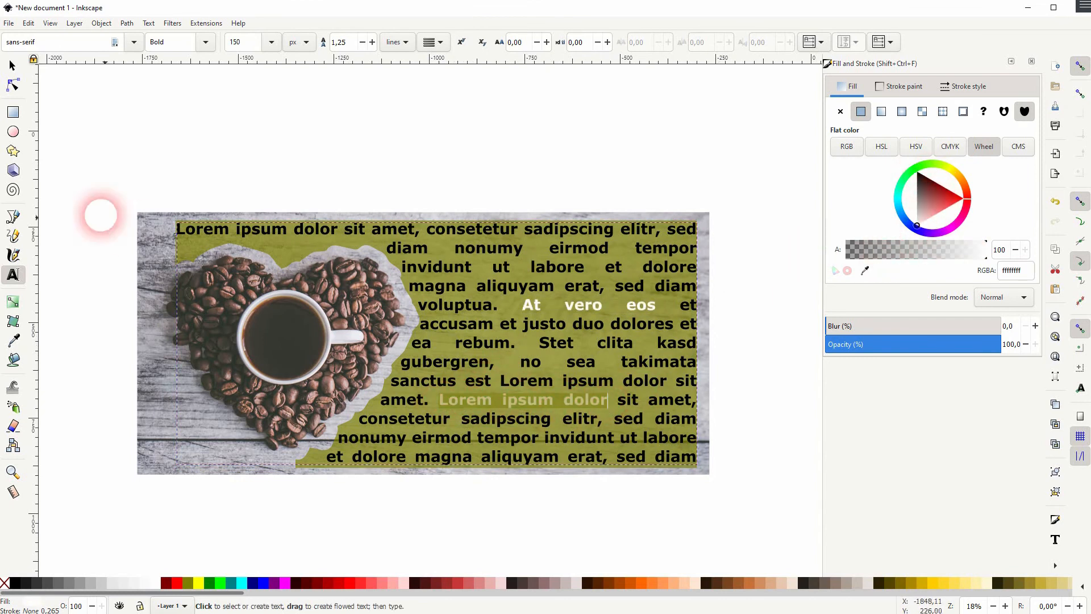
{"action": "left_click", "coordinate": [11, 67]}
{"action": "left_click", "coordinate": [263, 128]}
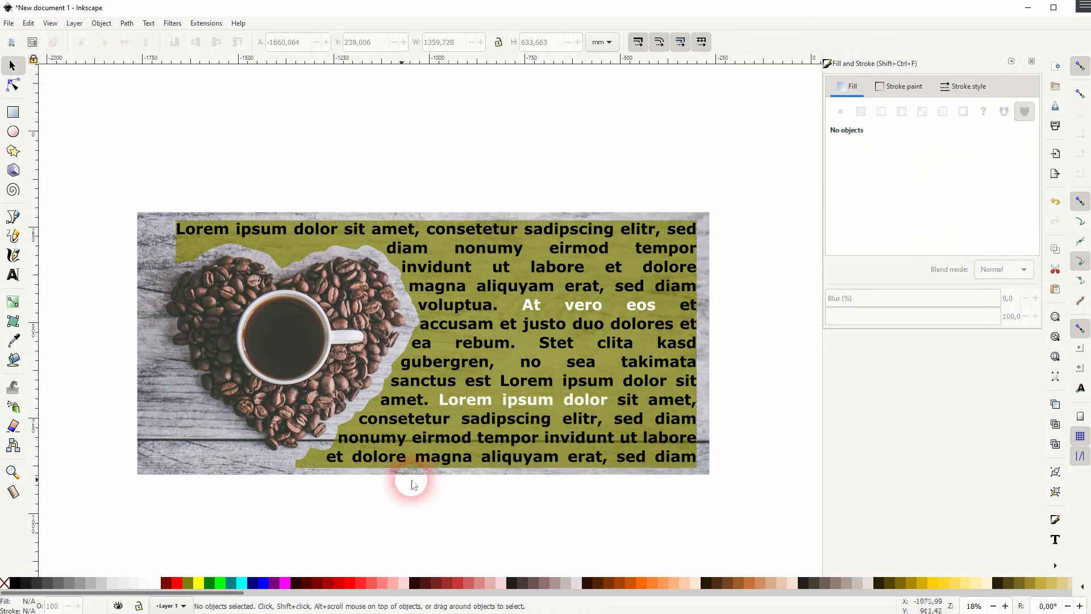
- Try deleting the olive shape behind the text, and undo the deletion
{"action": "left_click", "coordinate": [310, 466]}
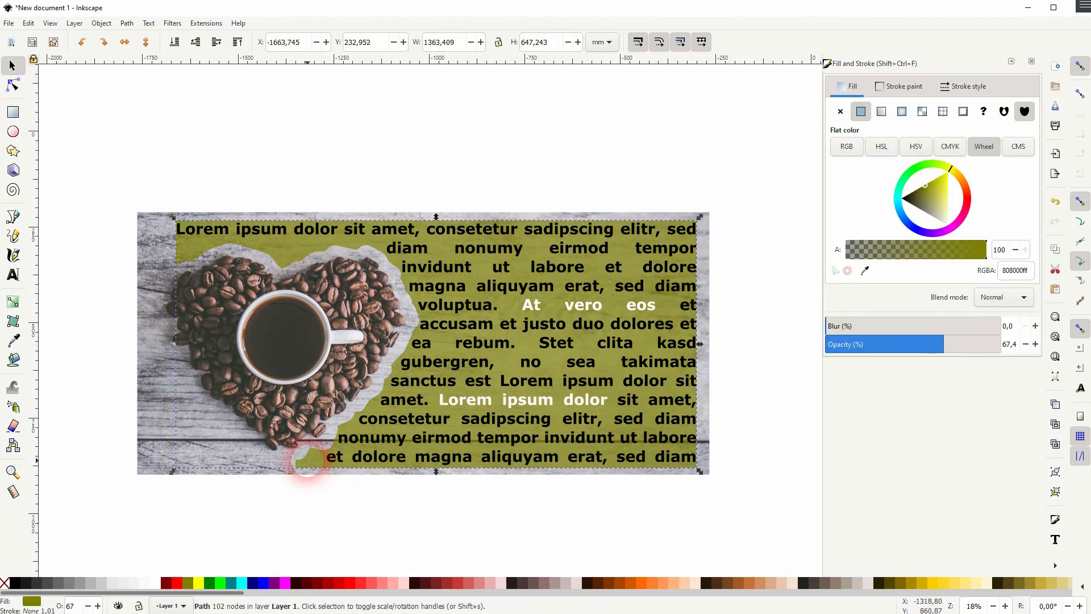
{"action": "key", "text": "Delete"}
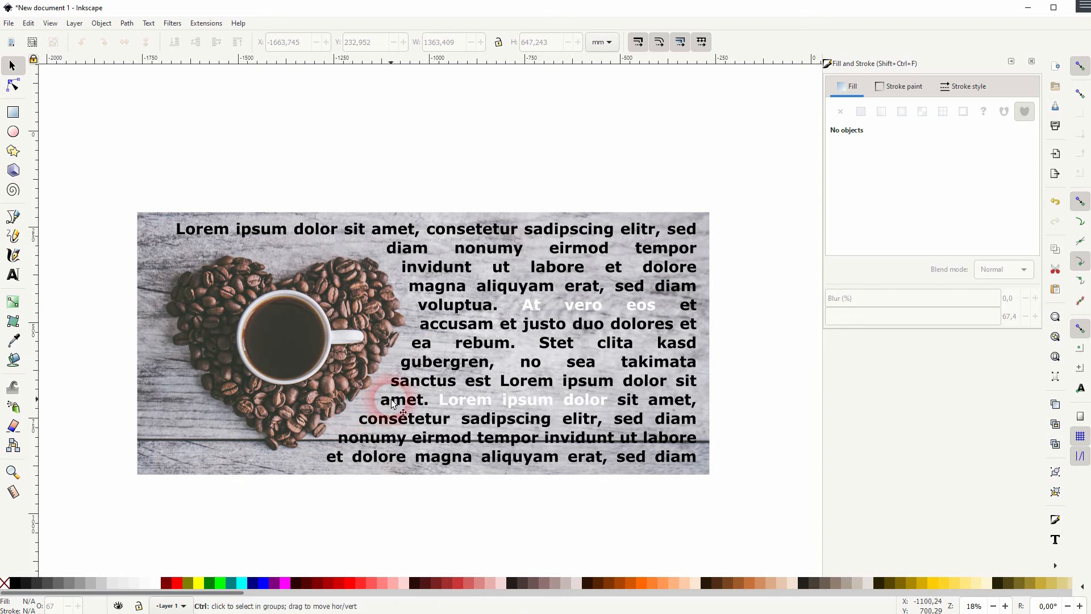
{"action": "key", "text": "ctrl+z"}
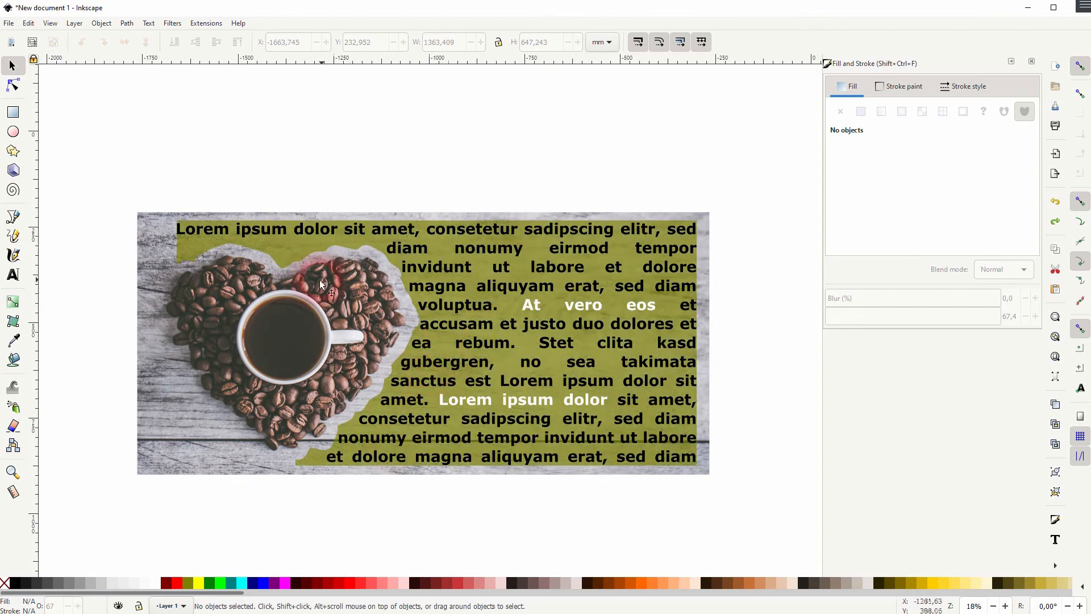
- Unflow the Lorem ipsum text from the olive shape
{"action": "left_click", "coordinate": [452, 280]}
{"action": "left_click", "coordinate": [148, 23]}
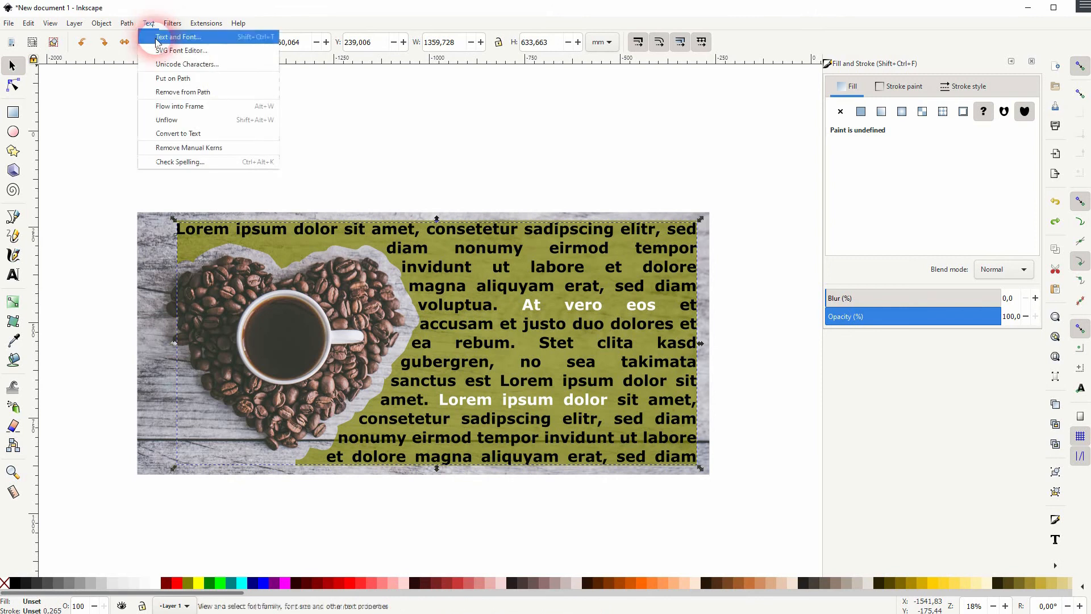
{"action": "left_click", "coordinate": [170, 119]}
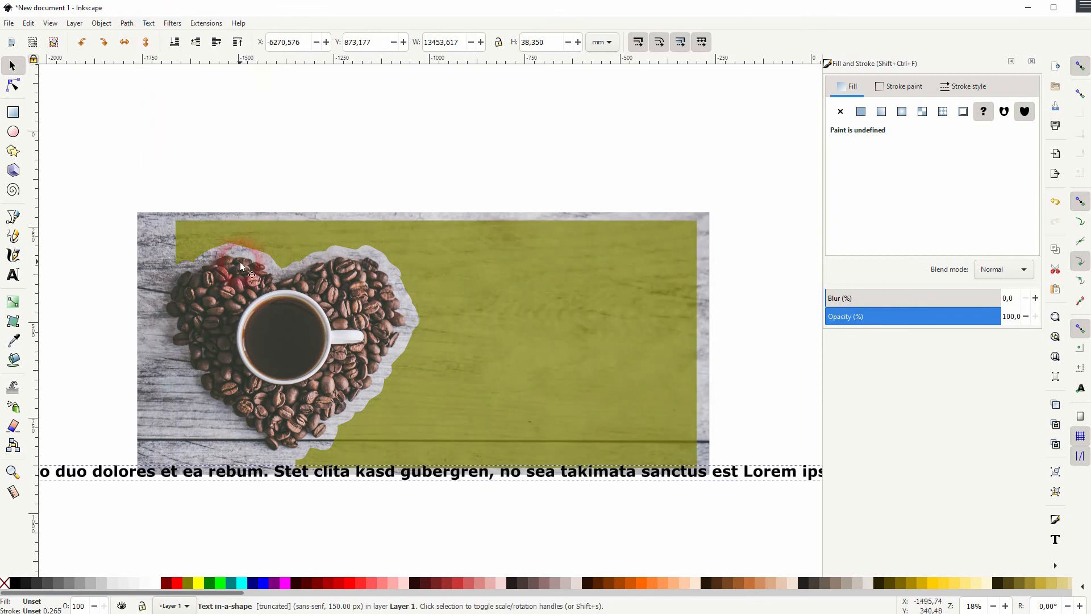
- Draw a rectangle of about 448 × 360 mm over the upper-left part of the bean heart and fill it with magenta ff00ffff
{"action": "left_click", "coordinate": [13, 112]}
{"action": "left_click_drag", "start_coordinate": [146, 163], "coordinate": [316, 301]}
{"action": "left_click", "coordinate": [284, 582]}
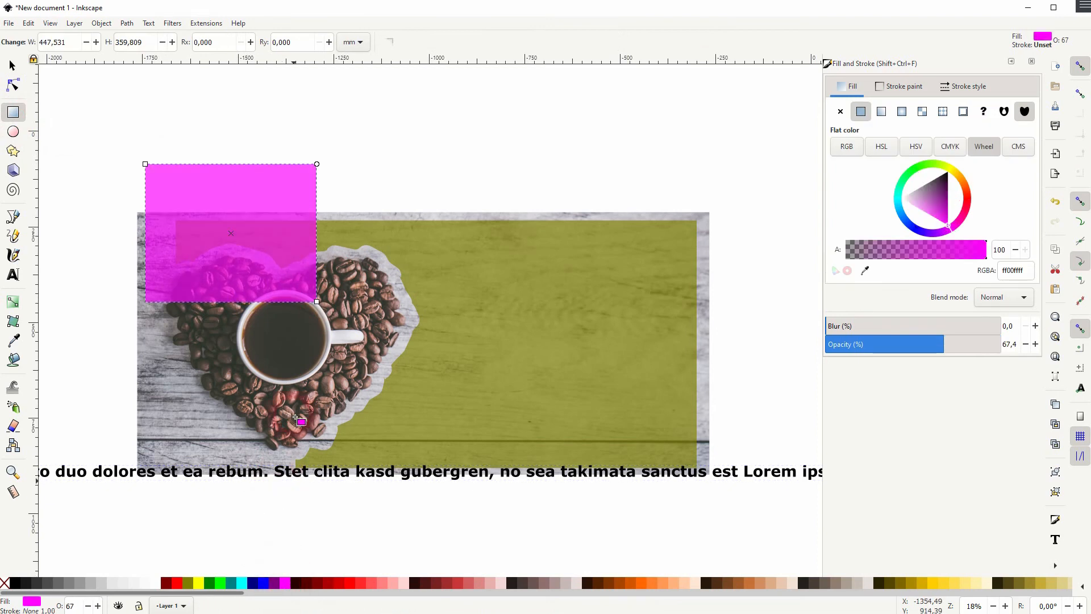
- Subtract the magenta rectangle from the olive shape with the Difference operation
{"action": "left_click", "coordinate": [12, 65]}
{"action": "left_click", "coordinate": [551, 336], "text": "shift"}
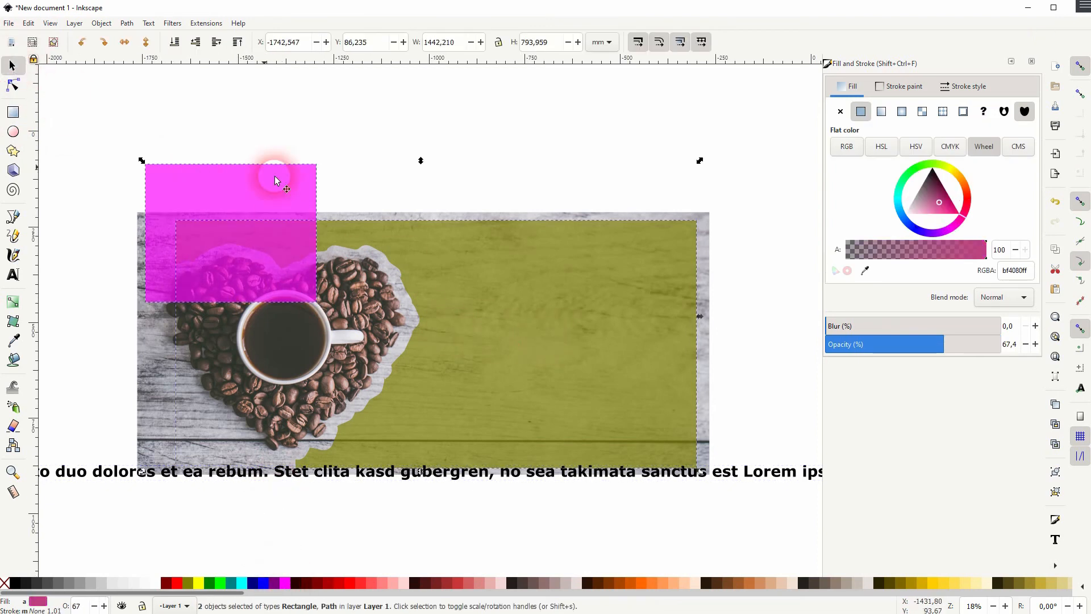
{"action": "left_click", "coordinate": [126, 22]}
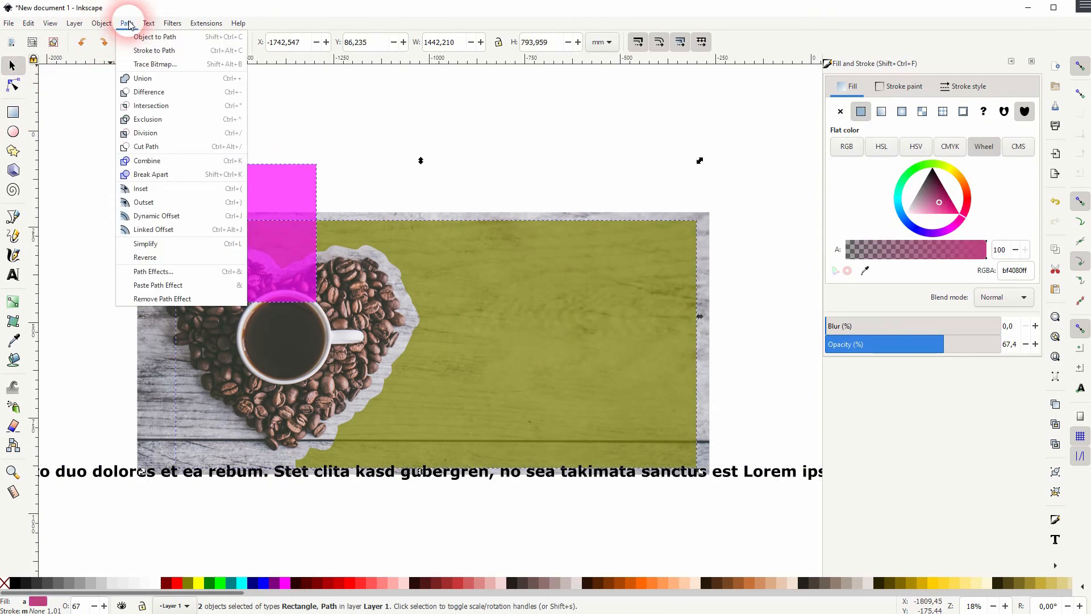
{"action": "left_click", "coordinate": [158, 92]}
{"action": "left_click", "coordinate": [480, 480]}
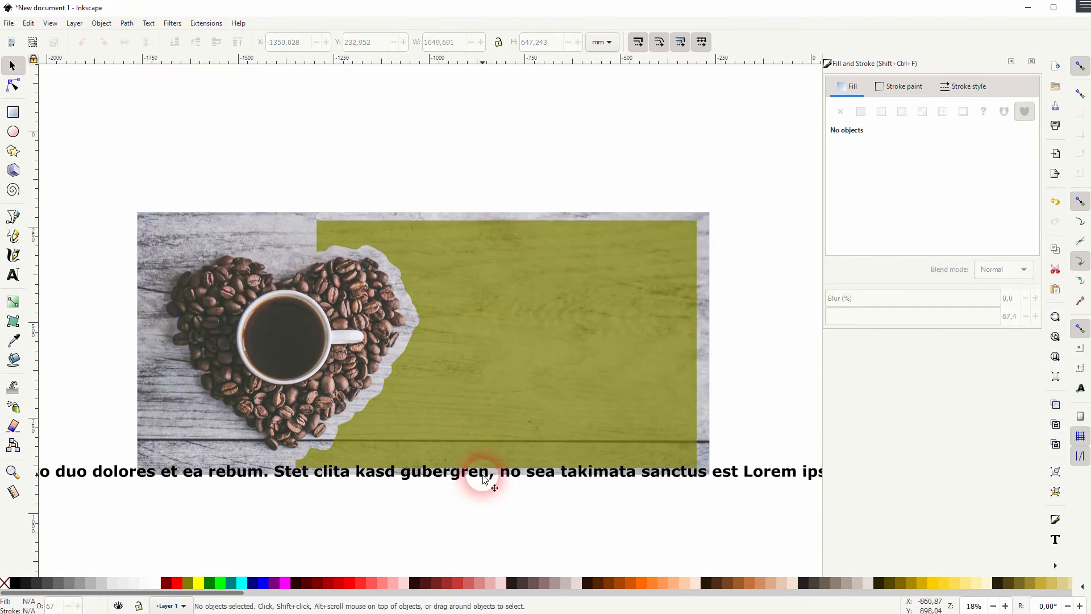
- Flow the unflowed Lorem ipsum line into the newly trimmed olive shape
{"action": "left_click", "coordinate": [482, 474]}
{"action": "left_click", "coordinate": [519, 329], "text": "shift"}
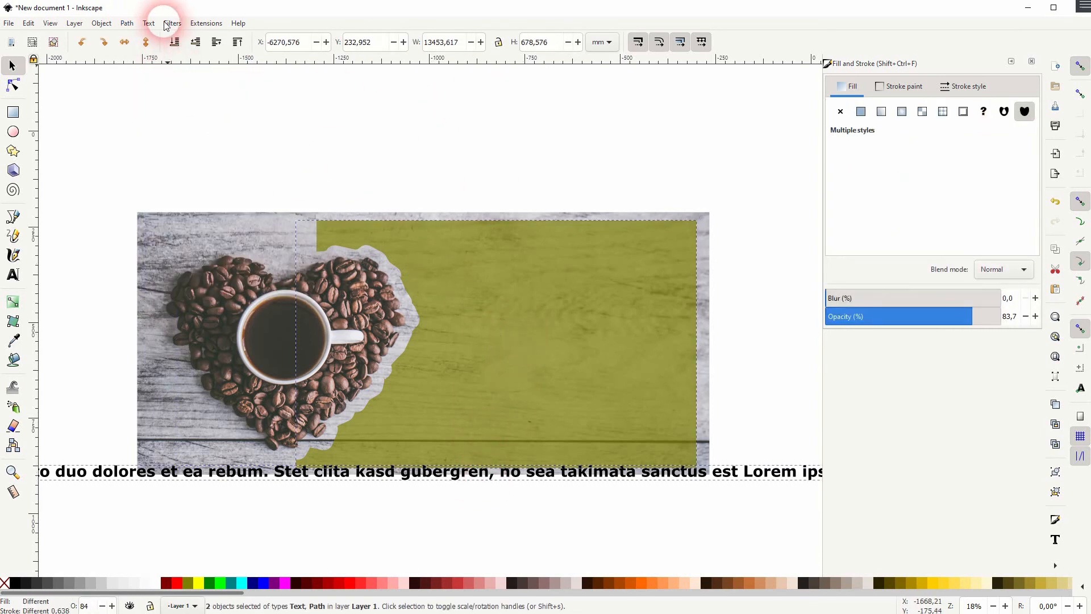
{"action": "left_click", "coordinate": [149, 22]}
{"action": "left_click", "coordinate": [250, 105]}
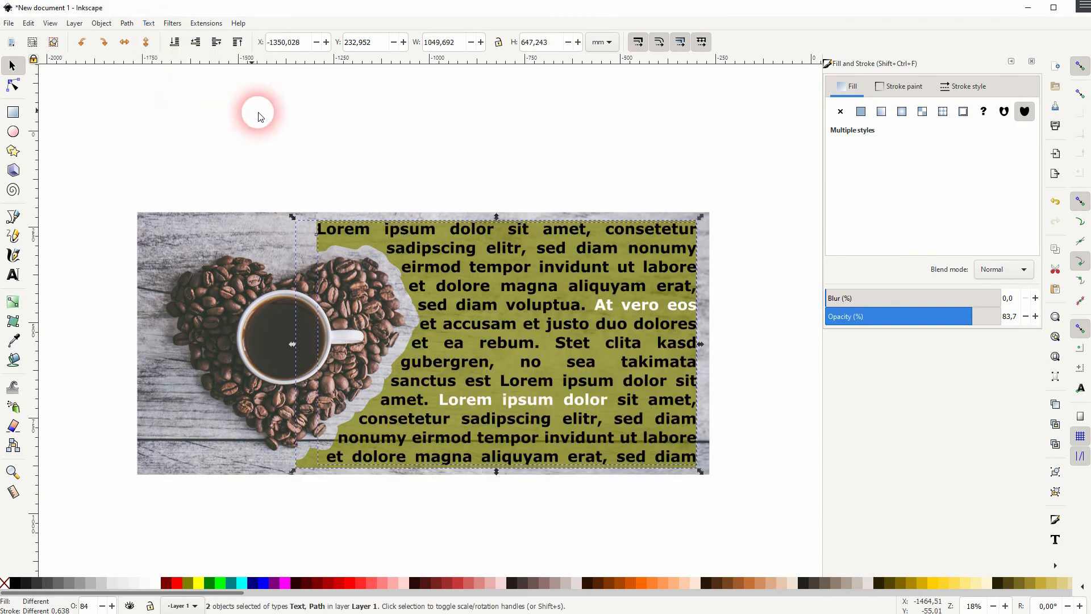
{"action": "left_click", "coordinate": [453, 152]}
- Delete the olive shape behind the text and close the Fill and Stroke settings
{"action": "left_click", "coordinate": [305, 460]}
{"action": "key", "text": "Delete"}
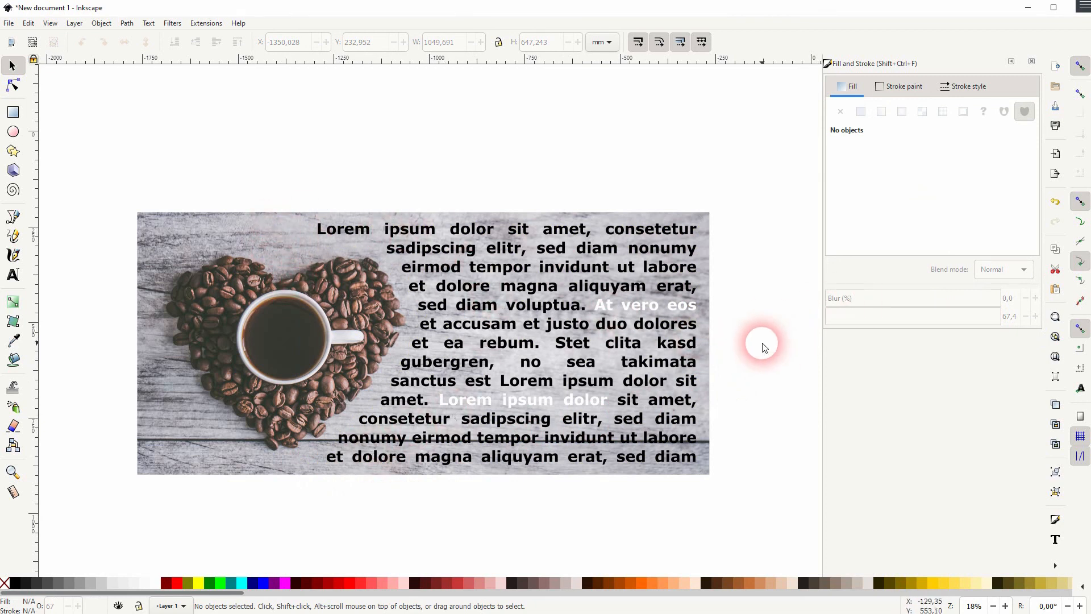
{"action": "left_click", "coordinate": [1030, 63]}
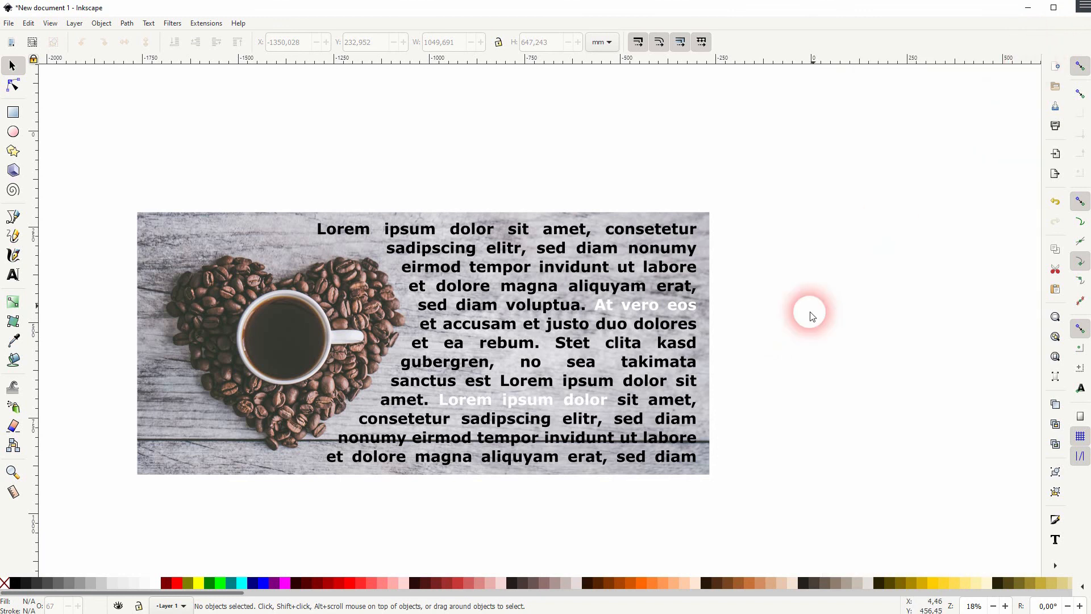